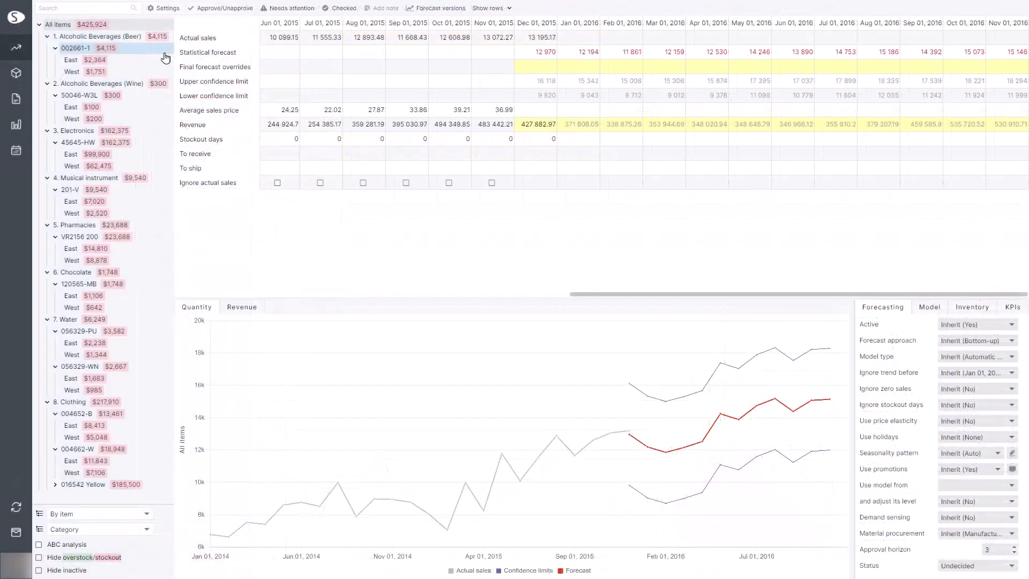
Review the West channel forecasts of items 002661-1, 50046-W3L and 45645-HW
{"action": "left_click", "coordinate": [149, 71]}
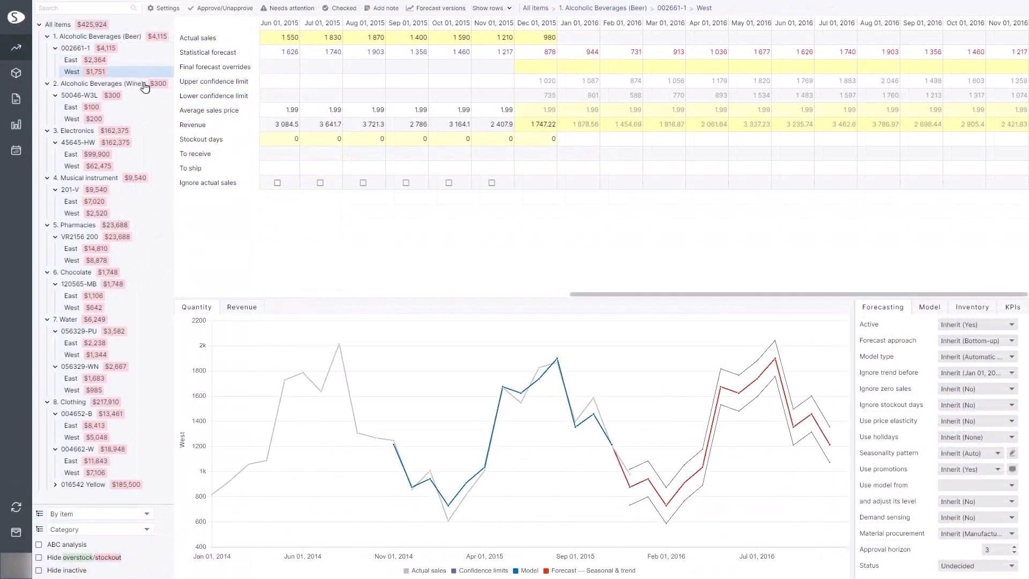
{"action": "left_click", "coordinate": [138, 123]}
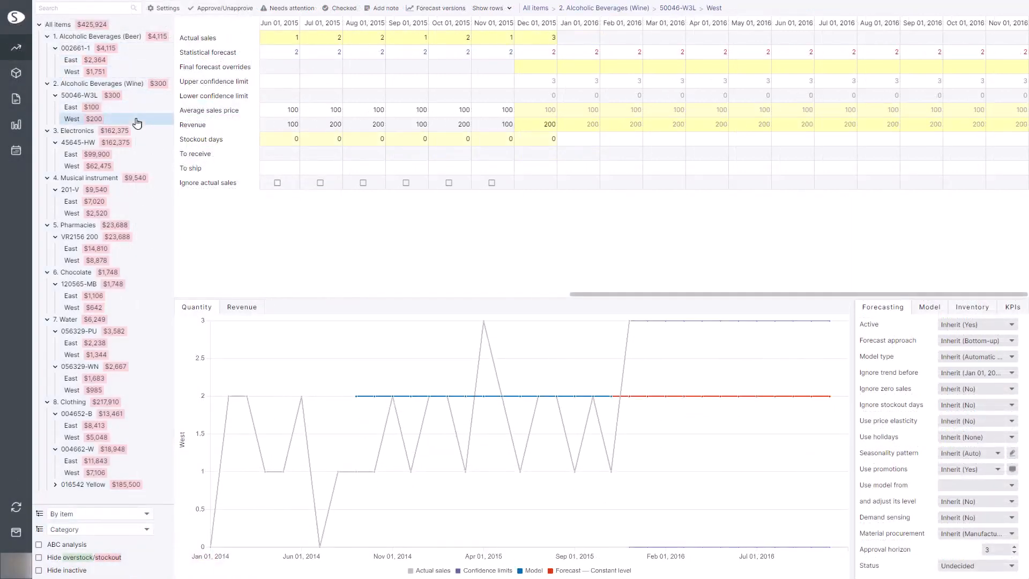
{"action": "left_click", "coordinate": [130, 167]}
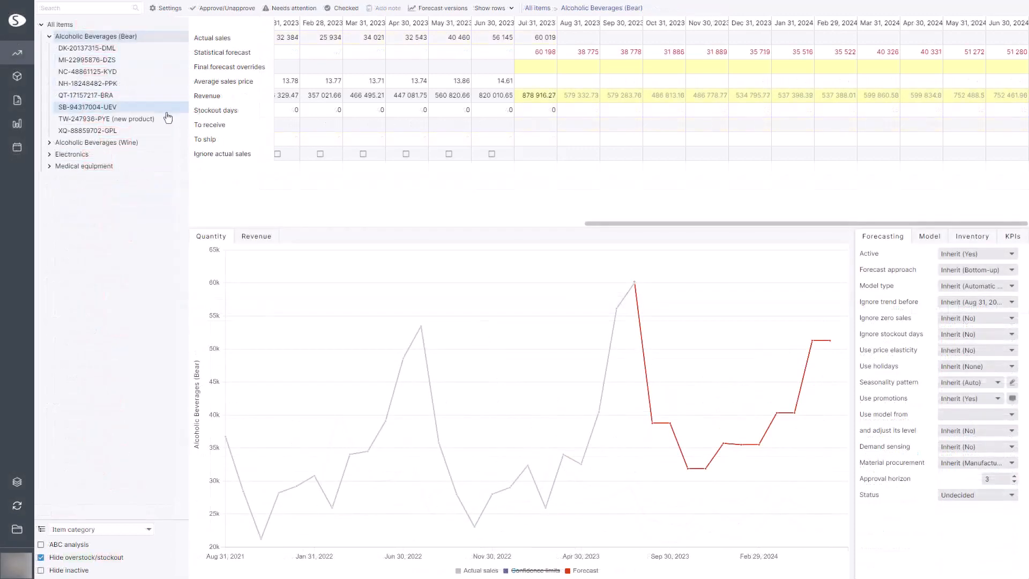
Make the new product TW-247936-PYE use the forecasting model of item DK-20137315-DML
{"action": "left_click", "coordinate": [166, 121]}
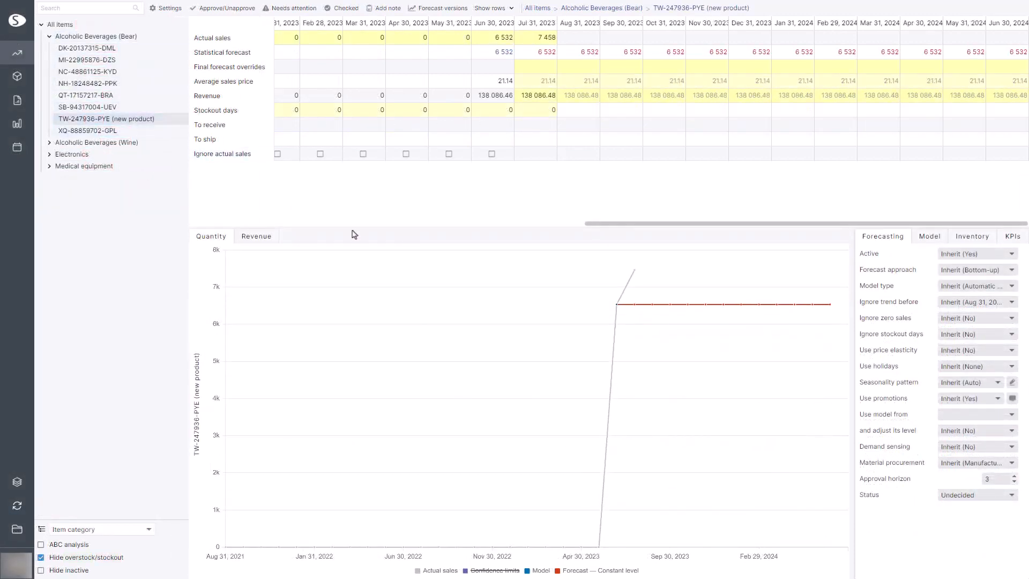
{"action": "left_click", "coordinate": [954, 418]}
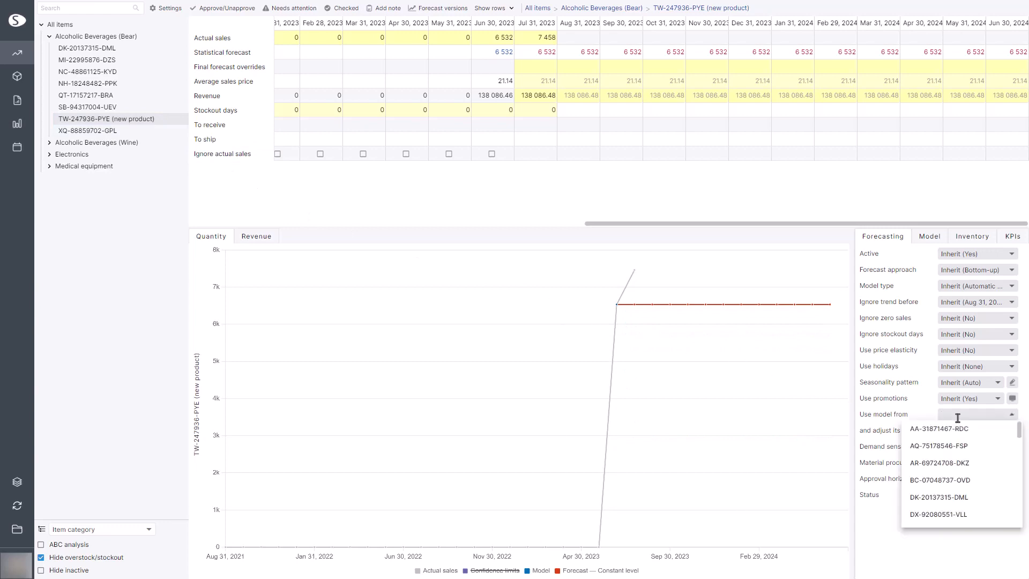
{"action": "left_click", "coordinate": [969, 497]}
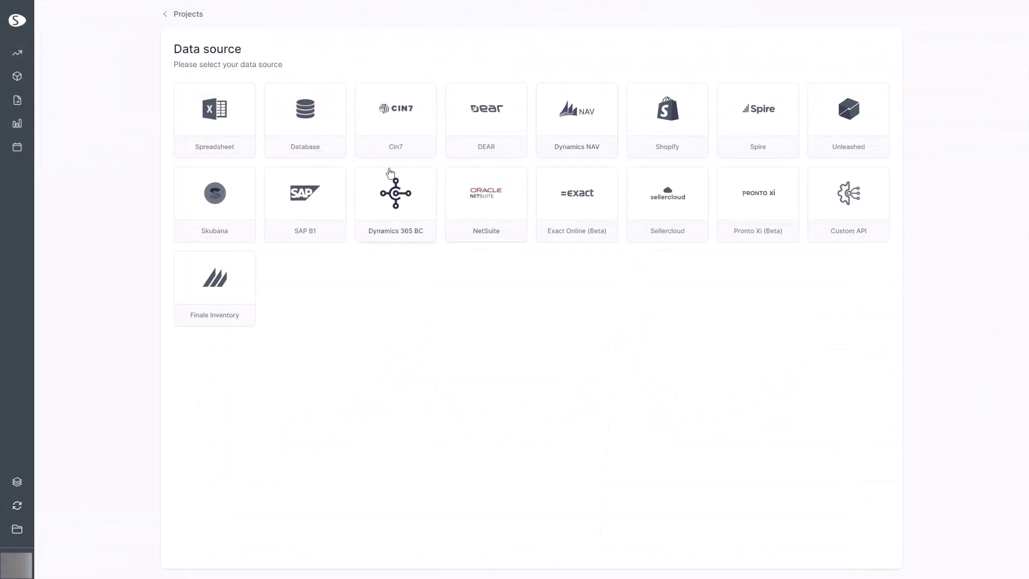
Choose a spreadsheet with transactional data as the data source and start the file upload
{"action": "left_click", "coordinate": [220, 121]}
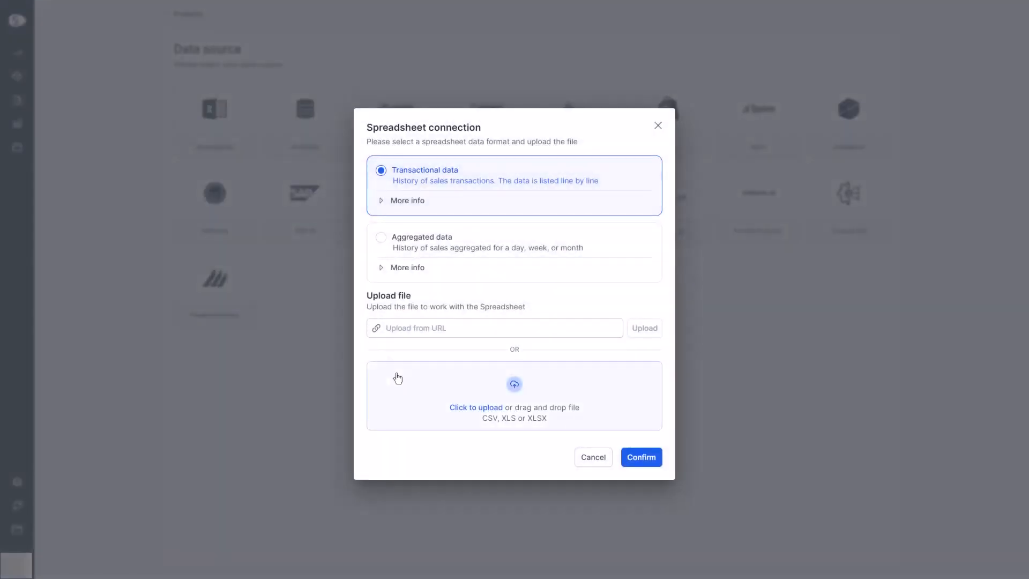
{"action": "left_click", "coordinate": [395, 375]}
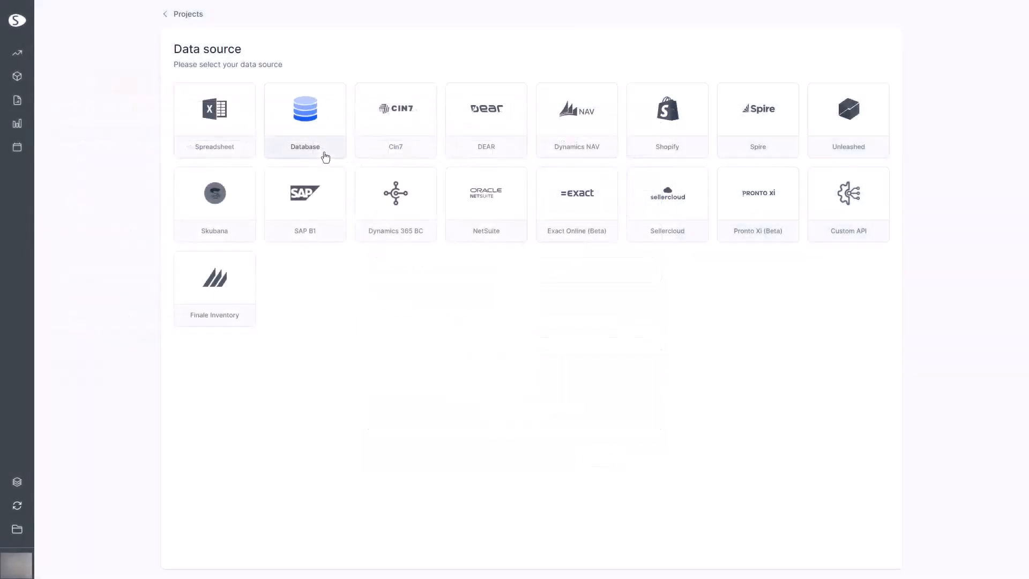
Connect to the SQL Server database over ODBC and preview the transactions query on the 4shtransactions table
{"action": "left_click", "coordinate": [325, 157]}
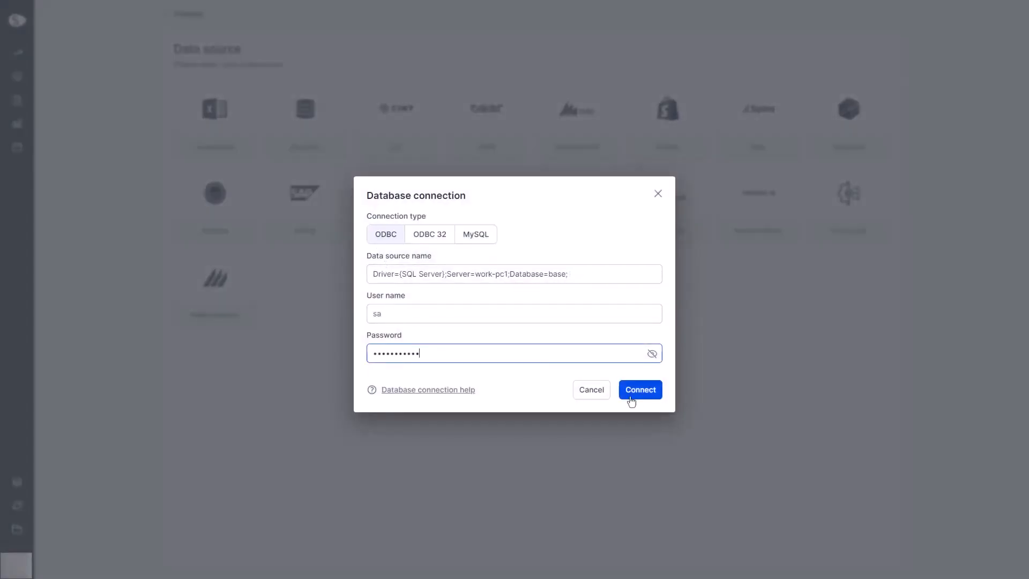
{"action": "left_click", "coordinate": [638, 391]}
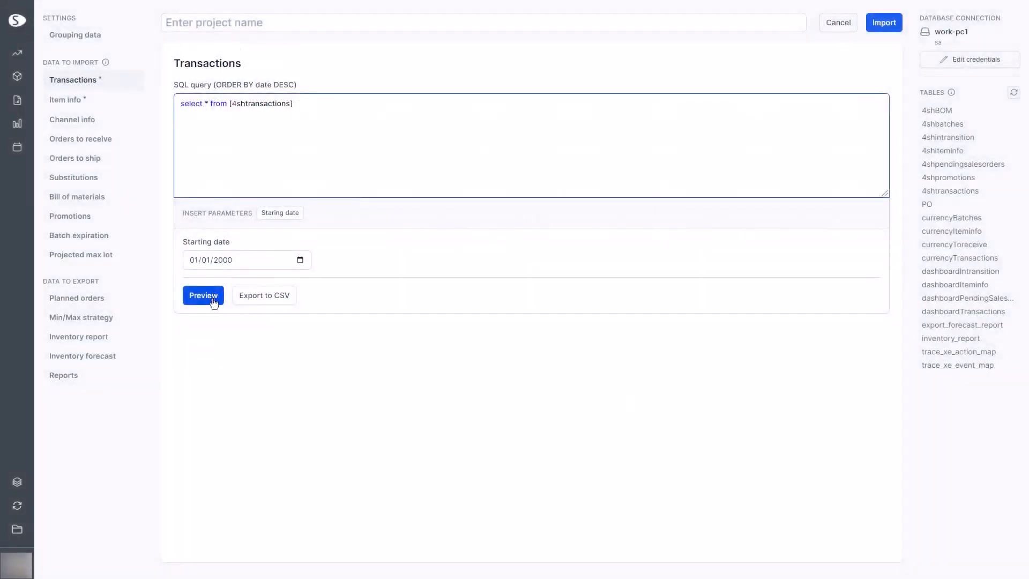
{"action": "left_click", "coordinate": [213, 303]}
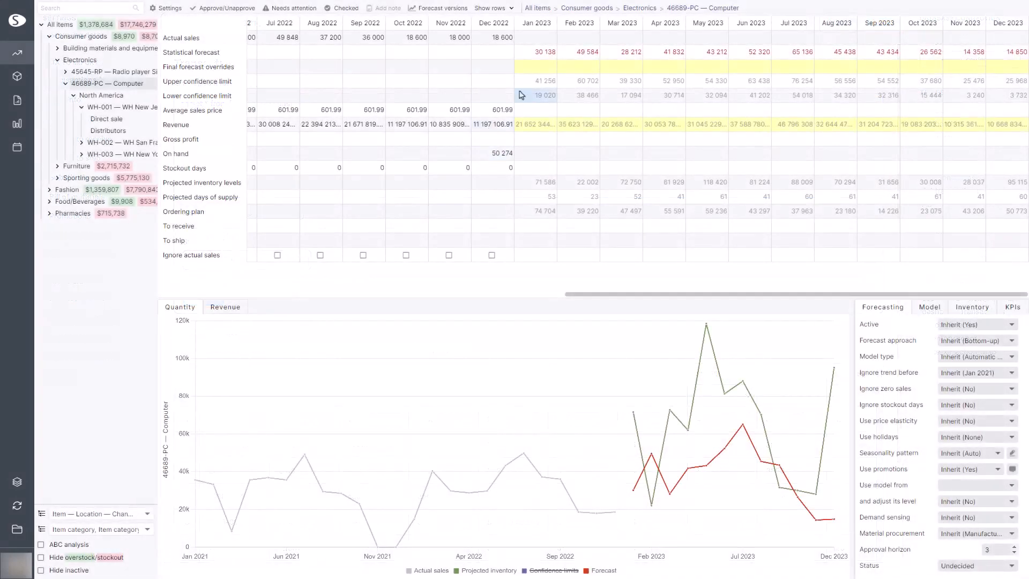
Override the January 2023 final forecast of item 46689-PC — Computer with 30 000
{"action": "left_click", "coordinate": [528, 69]}
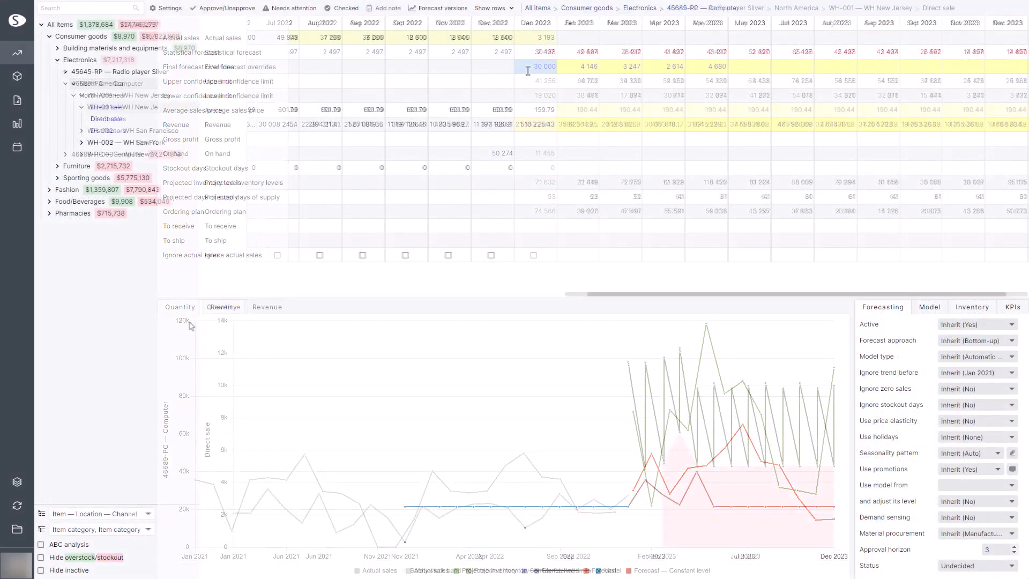
Expand the Item — Location — Channel hierarchy through Consumer goods, Electronics, 46689-PC — Computer and North America to the channels of WH-001 — WH New Jersey
{"action": "left_click", "coordinate": [149, 515]}
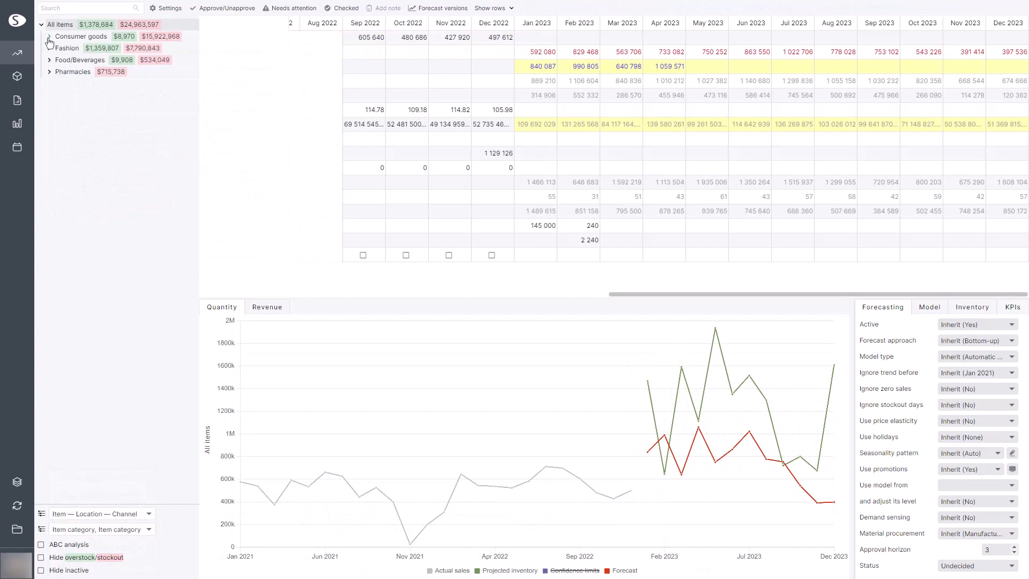
{"action": "left_click", "coordinate": [49, 38]}
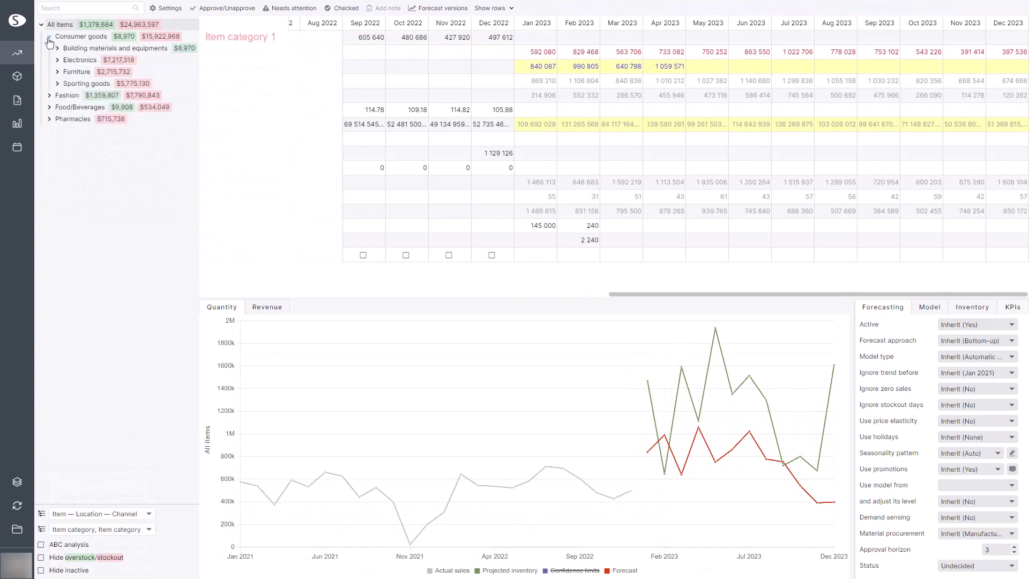
{"action": "left_click", "coordinate": [58, 61]}
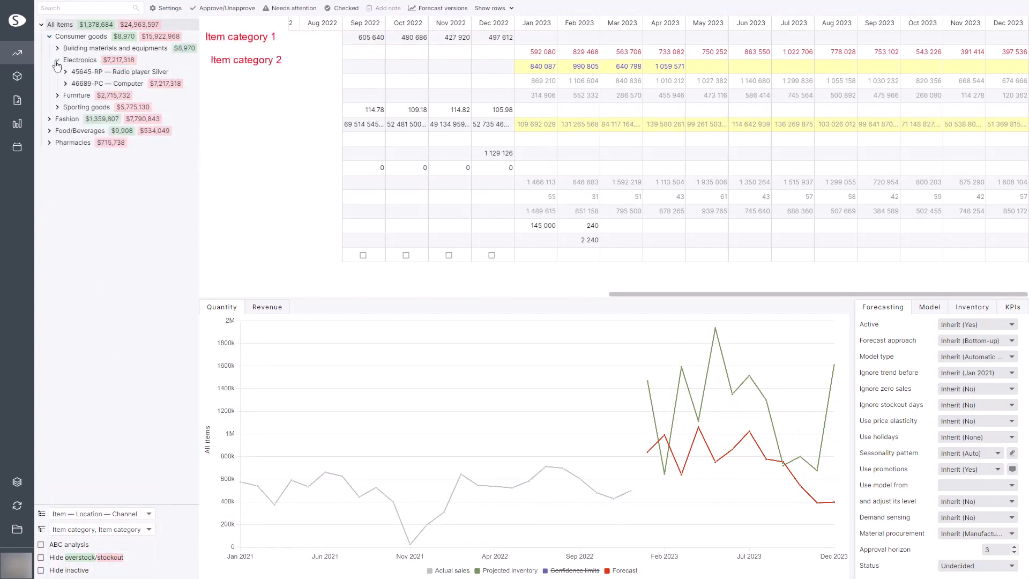
{"action": "left_click", "coordinate": [65, 85]}
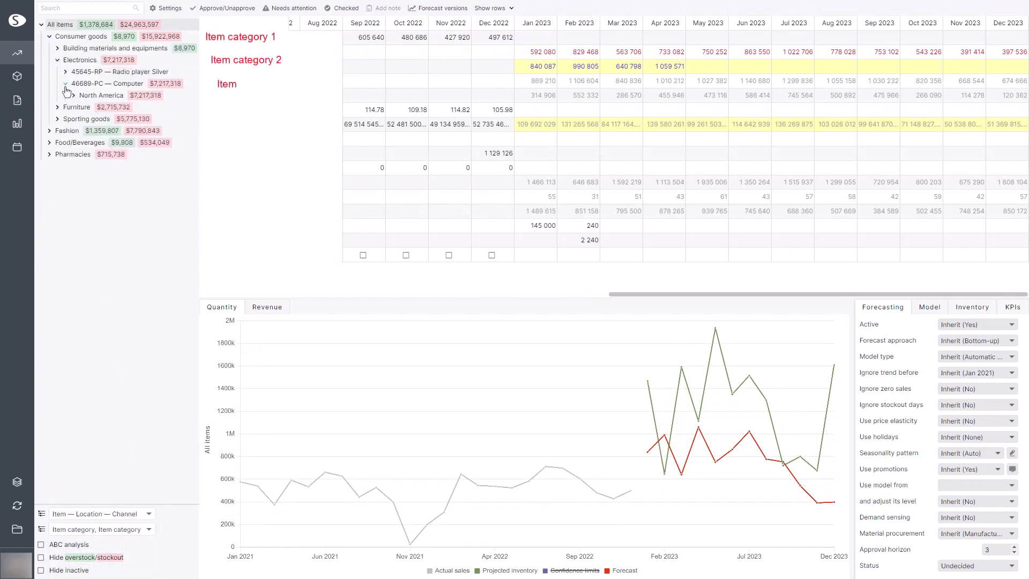
{"action": "left_click", "coordinate": [72, 96]}
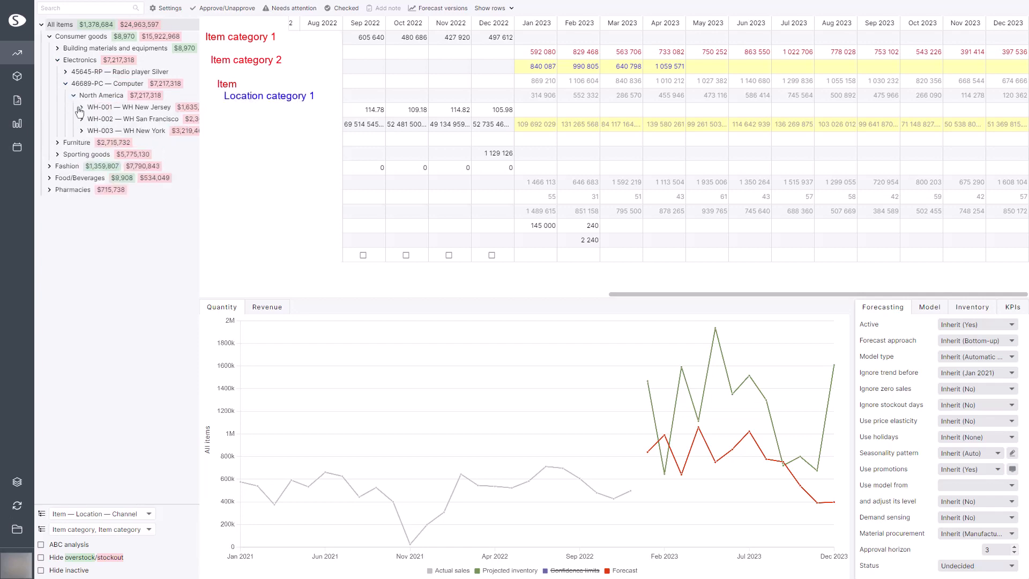
{"action": "left_click", "coordinate": [81, 108]}
{"action": "left_click", "coordinate": [92, 132]}
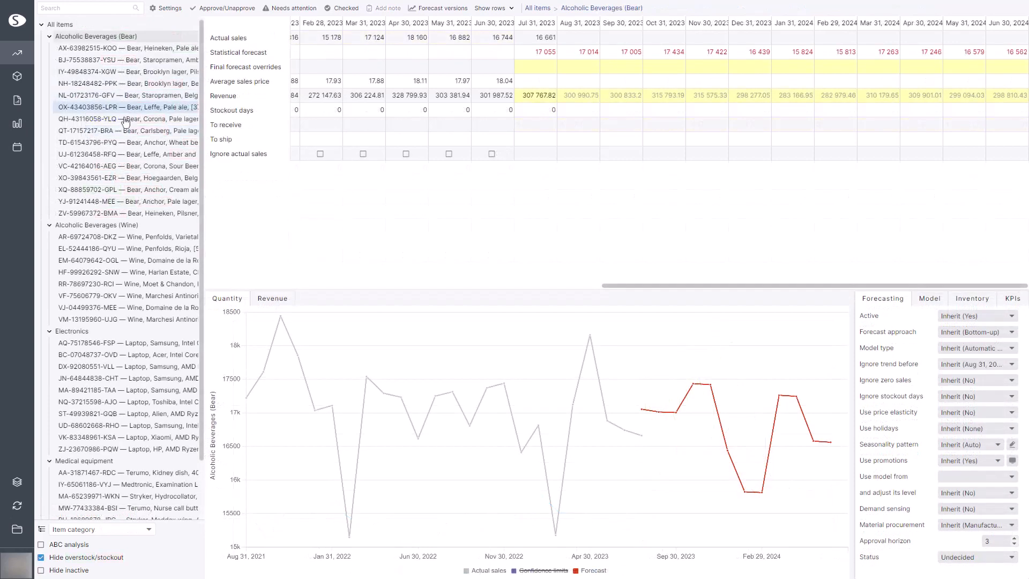
Review the forecasts of individual beer items, ending with ZV-59967372-BMA
{"action": "left_click", "coordinate": [125, 133]}
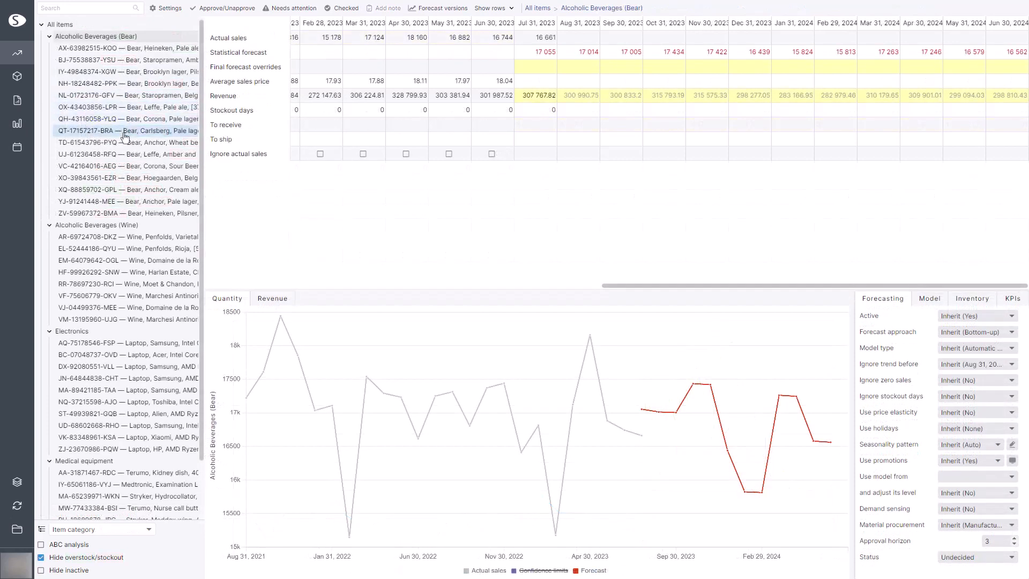
{"action": "left_click", "coordinate": [124, 191]}
{"action": "left_click", "coordinate": [123, 213]}
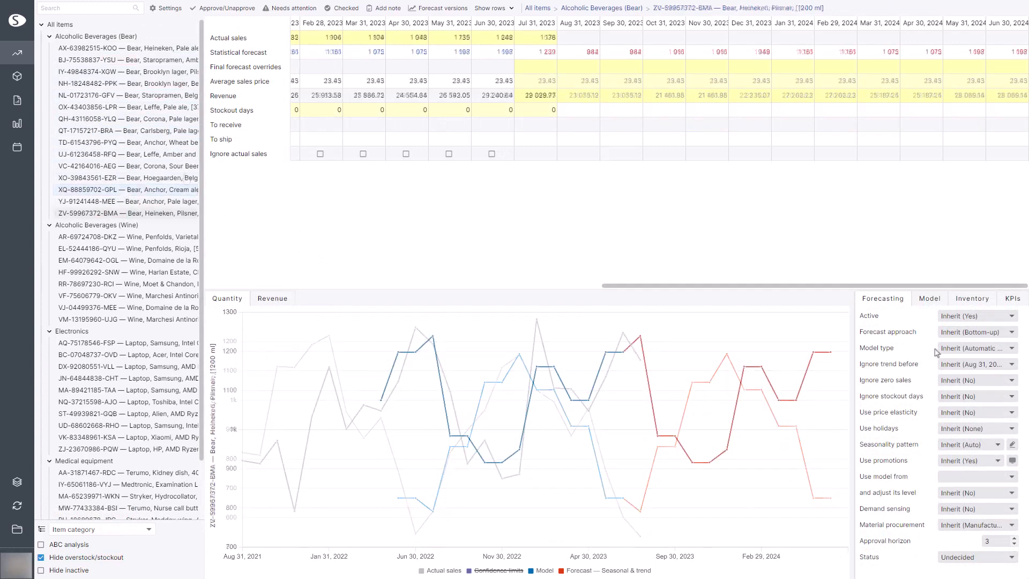
Look through the model types available for item ZV-59967372-BMA
{"action": "left_click", "coordinate": [989, 348]}
{"action": "scroll", "coordinate": [1021, 394], "scroll_direction": "down", "scroll_amount": 2}
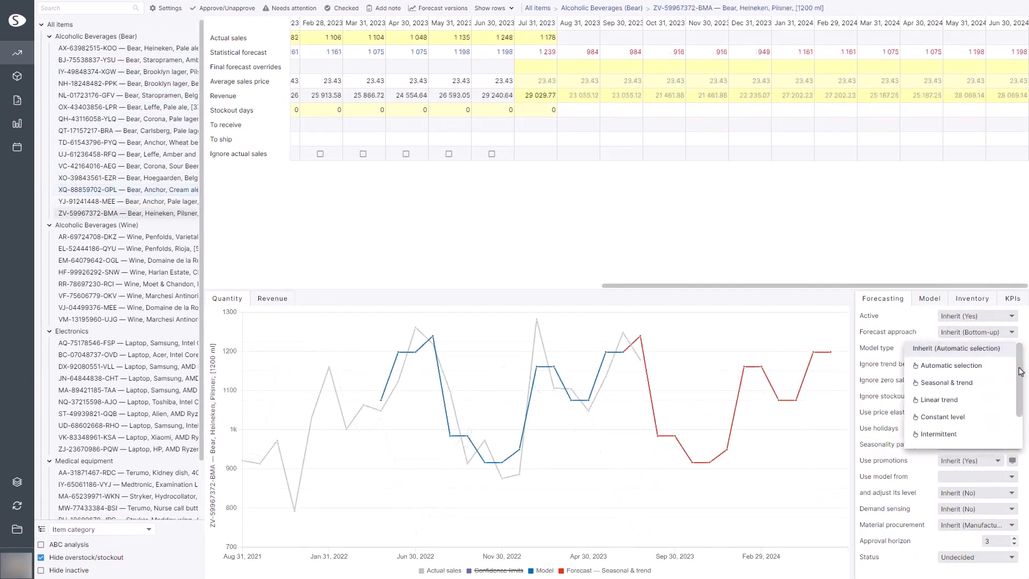
{"action": "scroll", "coordinate": [1025, 393], "scroll_direction": "down", "scroll_amount": 1}
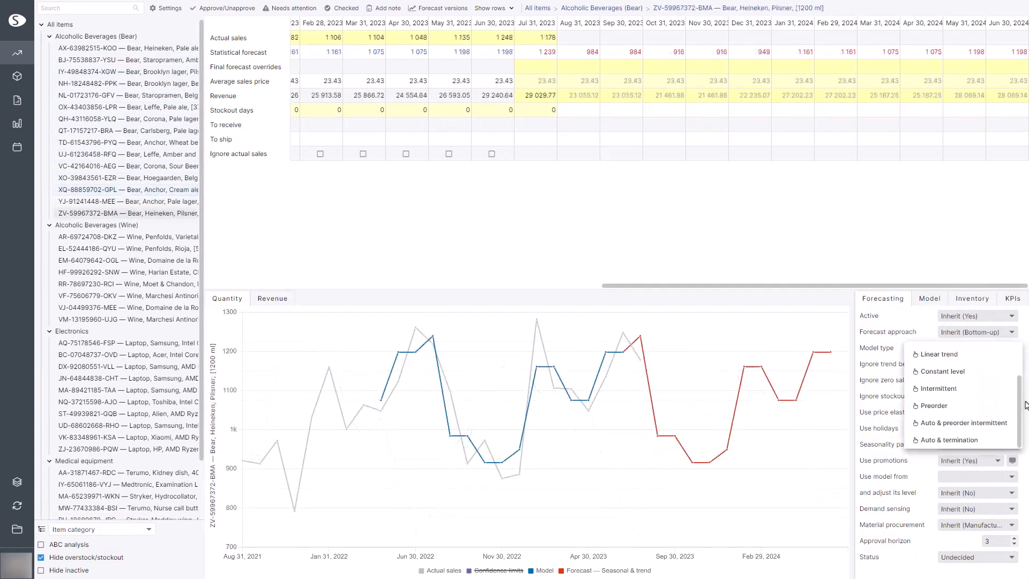
Compare the forecasts of individual items in the wine, electronics and medical equipment categories
{"action": "left_click", "coordinate": [115, 238]}
{"action": "left_click", "coordinate": [114, 247]}
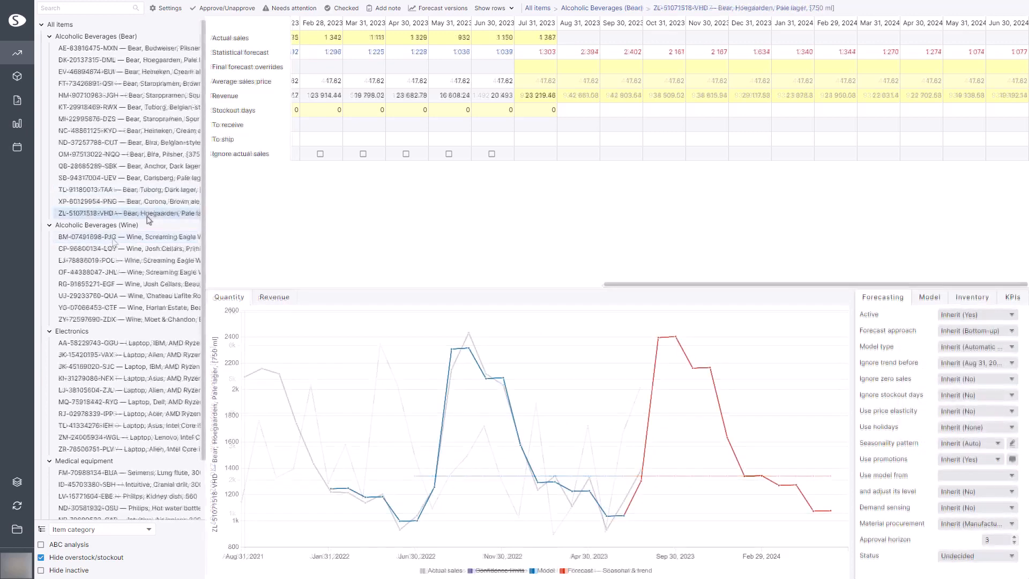
{"action": "left_click", "coordinate": [118, 344]}
{"action": "left_click", "coordinate": [119, 486]}
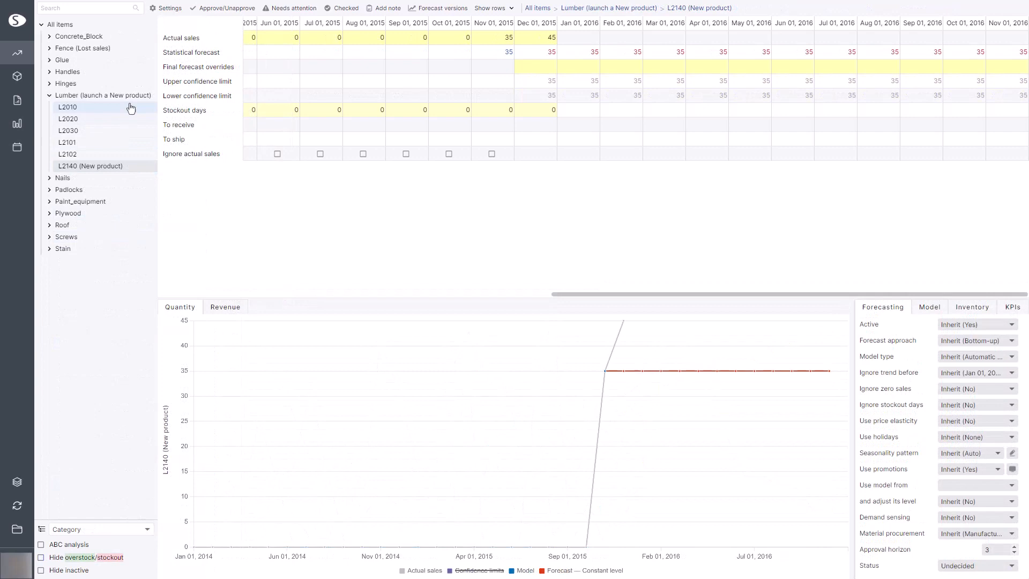
Change the forecast approach of the Lumber (launch a New product) category and open item L2140 (New product)
{"action": "left_click", "coordinate": [138, 97]}
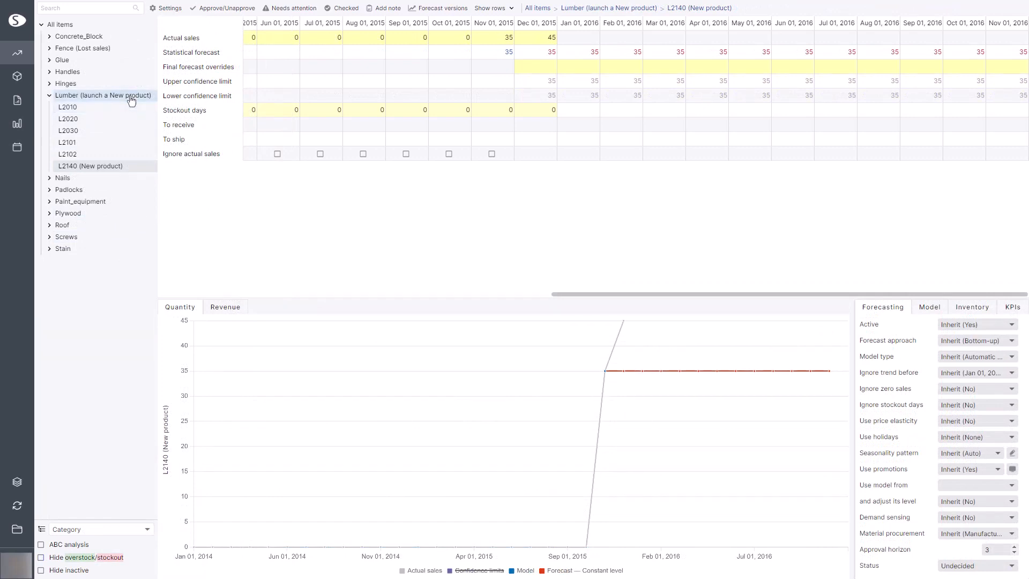
{"action": "left_click", "coordinate": [947, 343]}
{"action": "left_click", "coordinate": [951, 377]}
{"action": "left_click", "coordinate": [137, 169]}
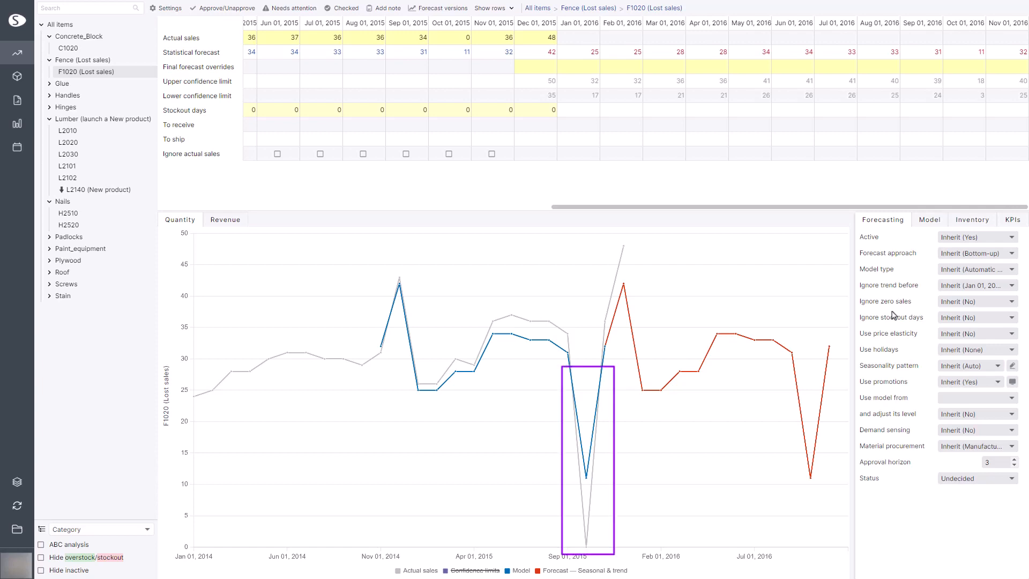
Set the ignore zero sales option to Yes for item F1020 (Lost sales)
{"action": "left_click", "coordinate": [947, 309]}
{"action": "left_click", "coordinate": [949, 322]}
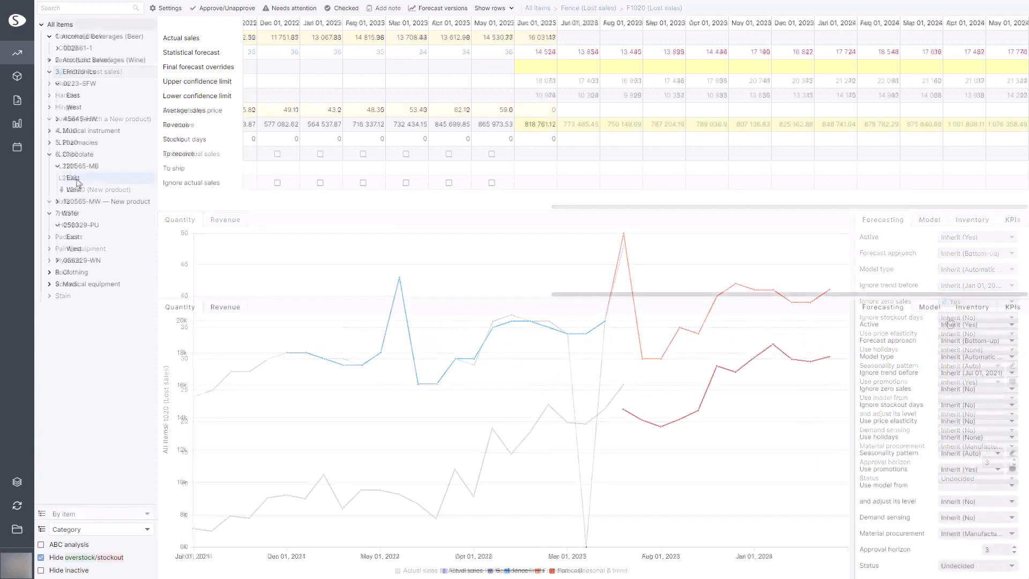
Review the East and West forecasts of items in the Electronics, Chocolate and Water categories
{"action": "left_click", "coordinate": [77, 180]}
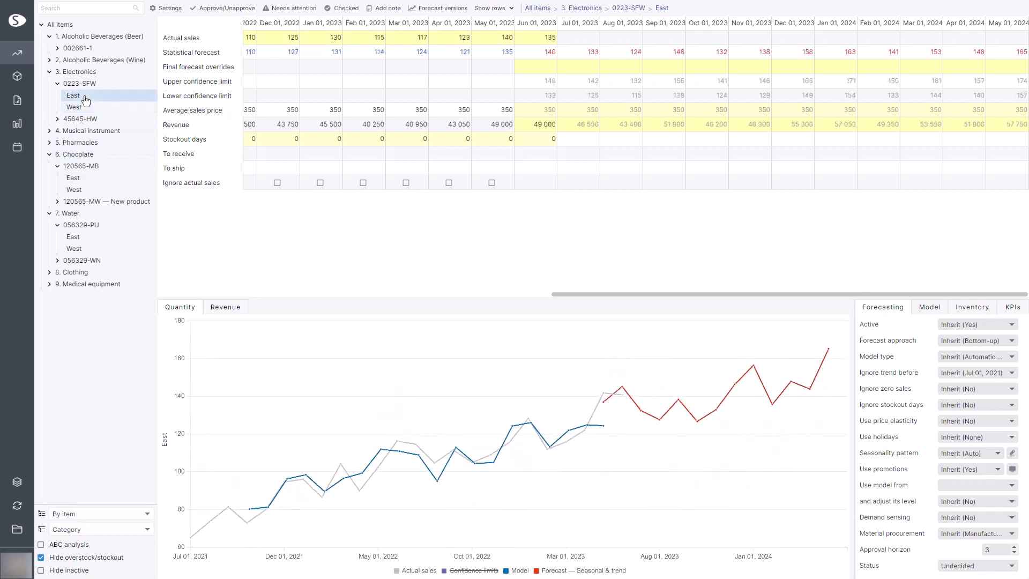
{"action": "left_click", "coordinate": [88, 192]}
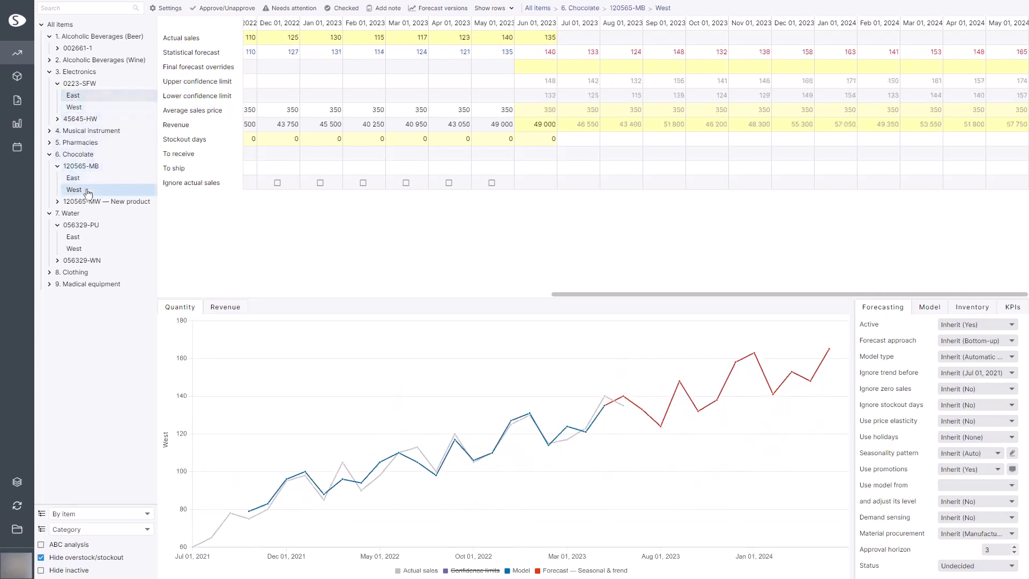
{"action": "left_click", "coordinate": [89, 244]}
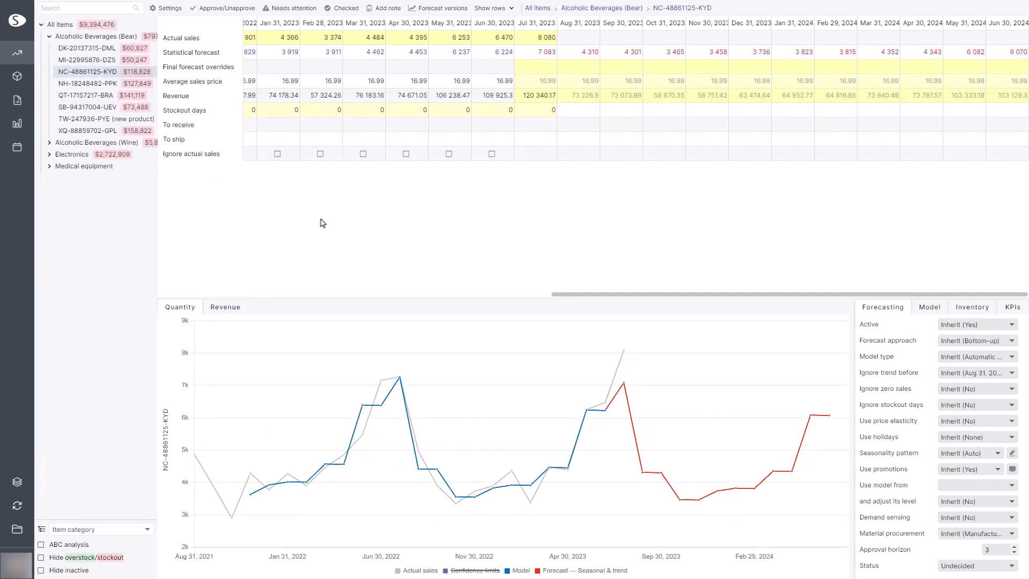
Save the Seasonal & trend model of item NC-48861125-KYD as a seasonality pattern
{"action": "left_click", "coordinate": [916, 317]}
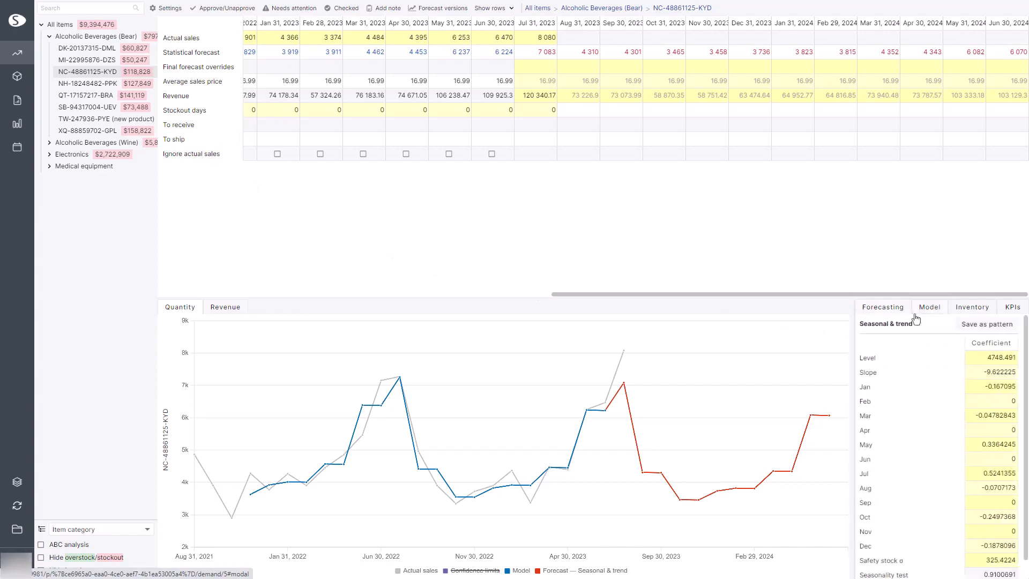
{"action": "left_click", "coordinate": [962, 325]}
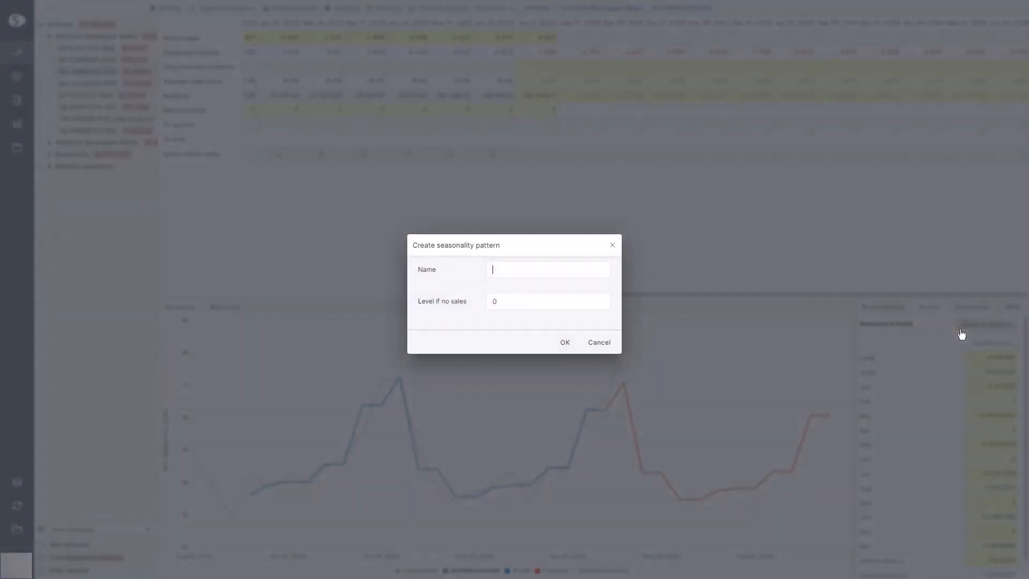
{"action": "left_click", "coordinate": [574, 349]}
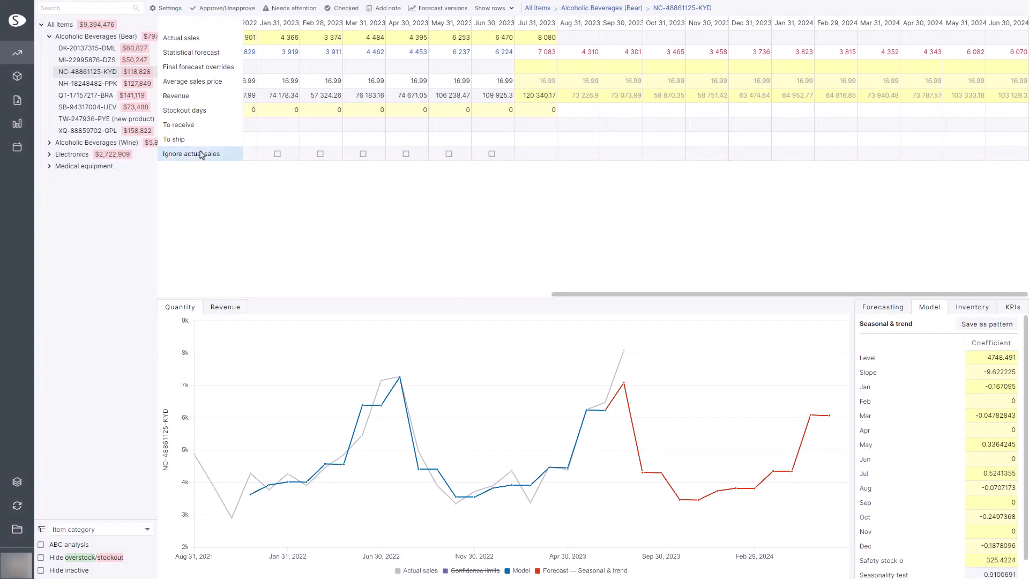
Assign the saved seasonality pattern to item TW-247936-PYE (new product) in its forecasting settings
{"action": "left_click", "coordinate": [151, 120]}
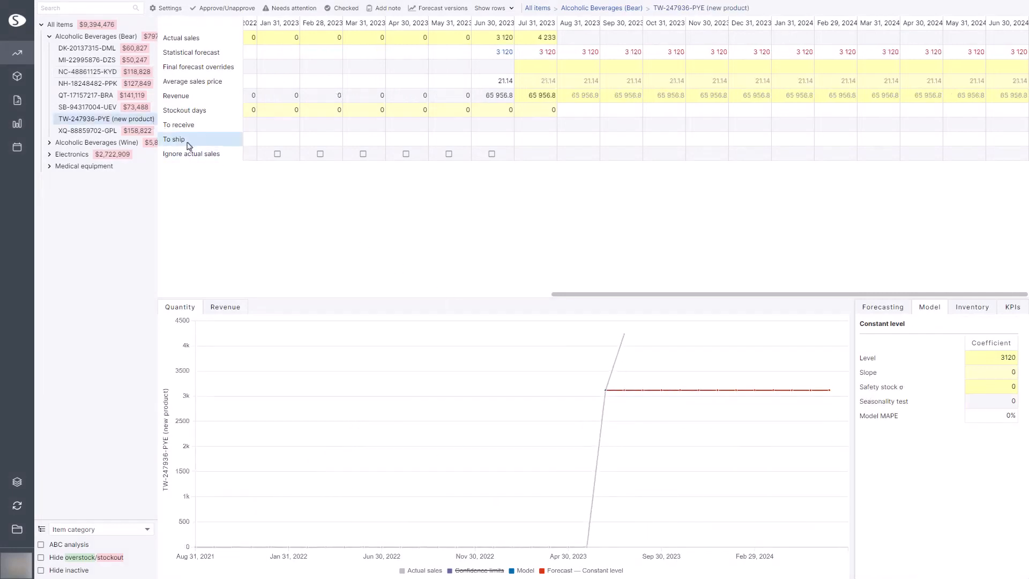
{"action": "left_click", "coordinate": [880, 315]}
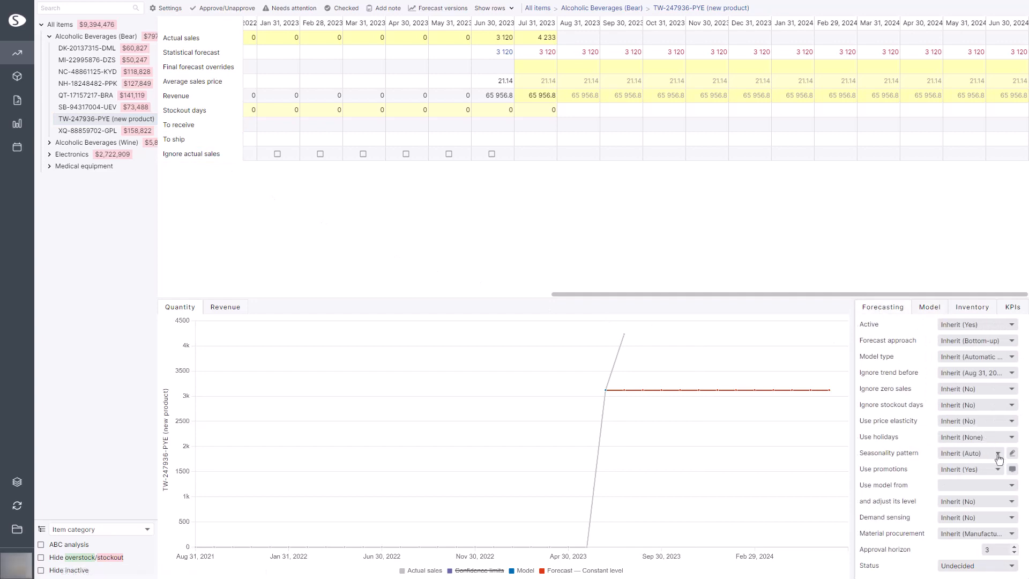
{"action": "left_click", "coordinate": [998, 456]}
{"action": "left_click", "coordinate": [960, 490]}
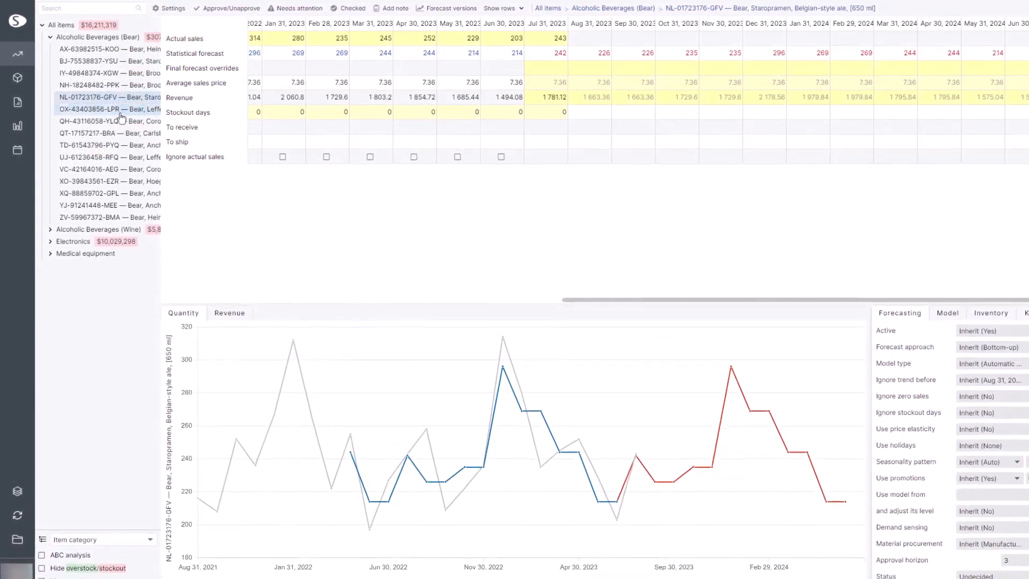
Browse the Alcoholic Beverages items and set the model type of wine item RR-78697230-RCI to Seasonal & trend
{"action": "left_click", "coordinate": [122, 124]}
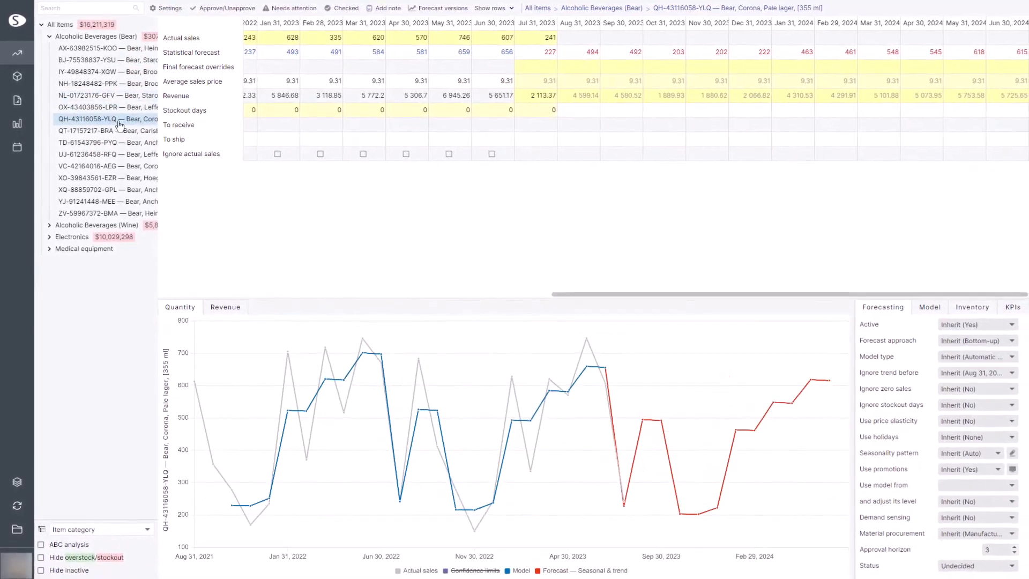
{"action": "left_click", "coordinate": [122, 154]}
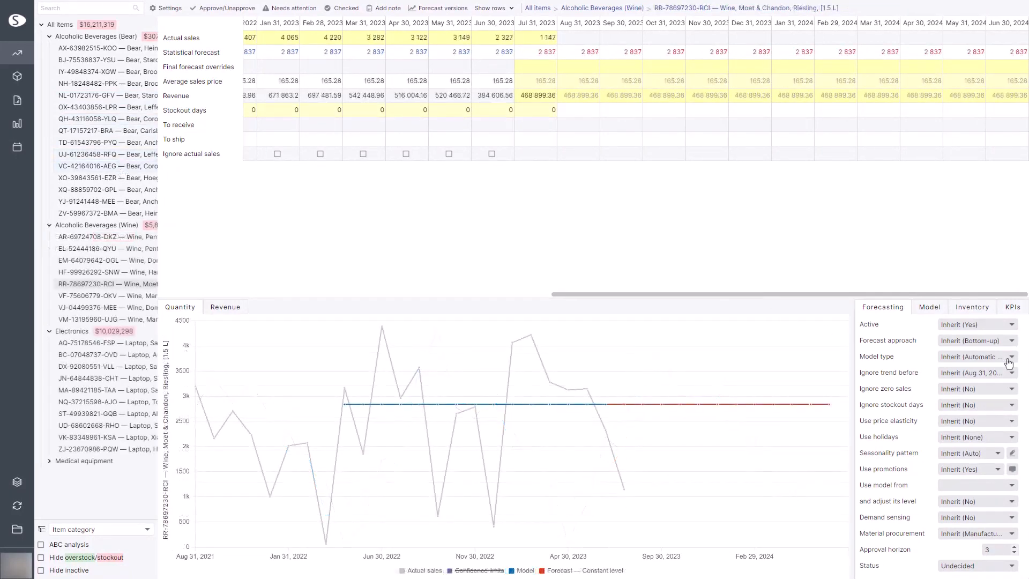
{"action": "left_click", "coordinate": [1008, 359]}
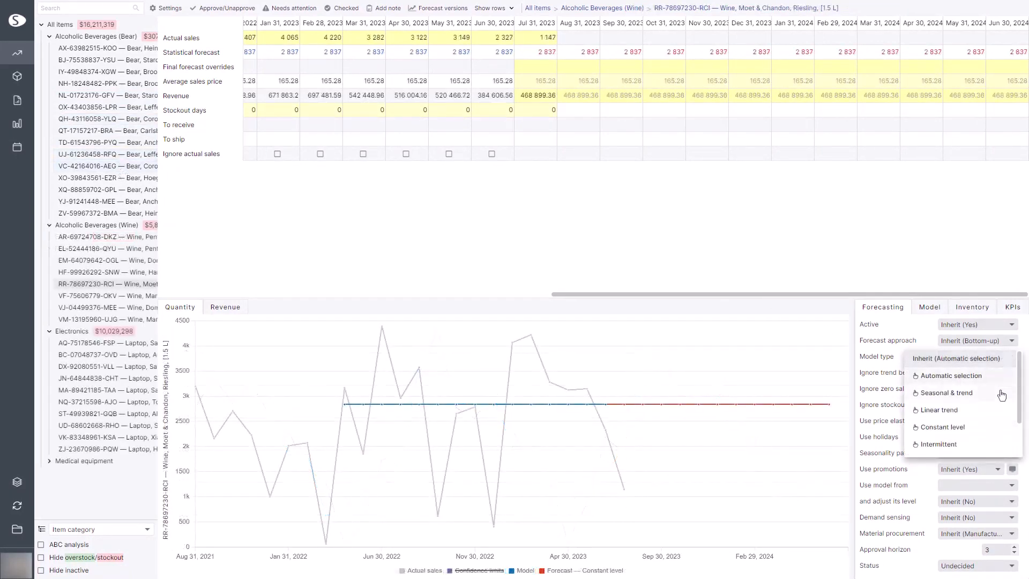
{"action": "left_click", "coordinate": [1001, 393]}
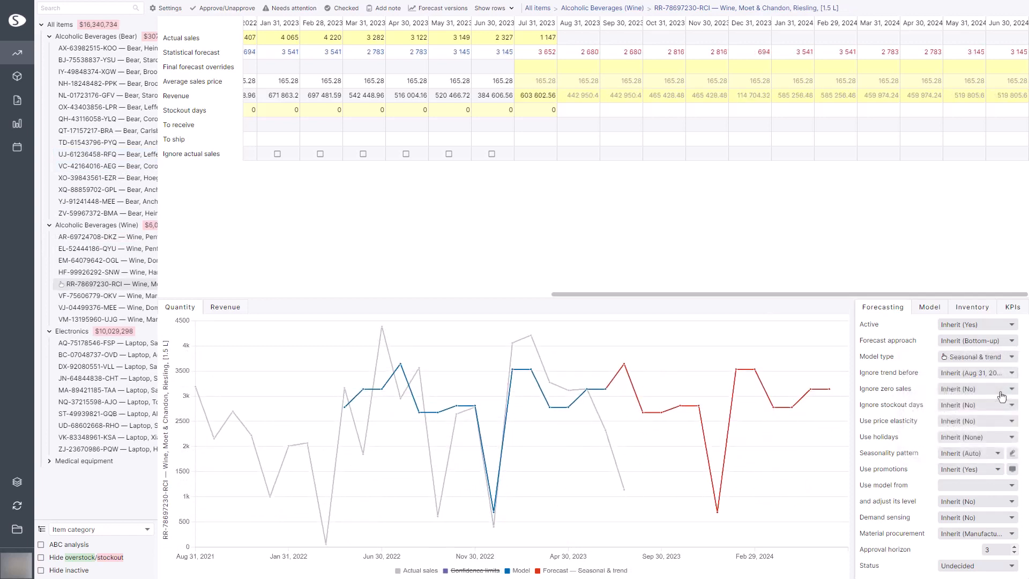
Open the Seasonal & trend model of item RR-78697230-RCI and override a coefficient with .5
{"action": "left_click", "coordinate": [933, 308]}
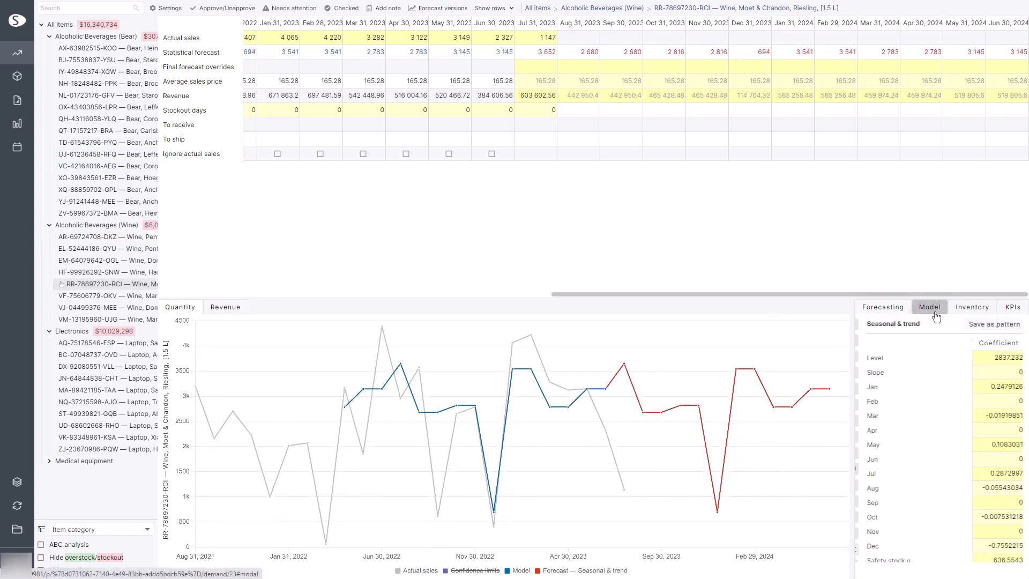
{"action": "type", "text": ".5"}
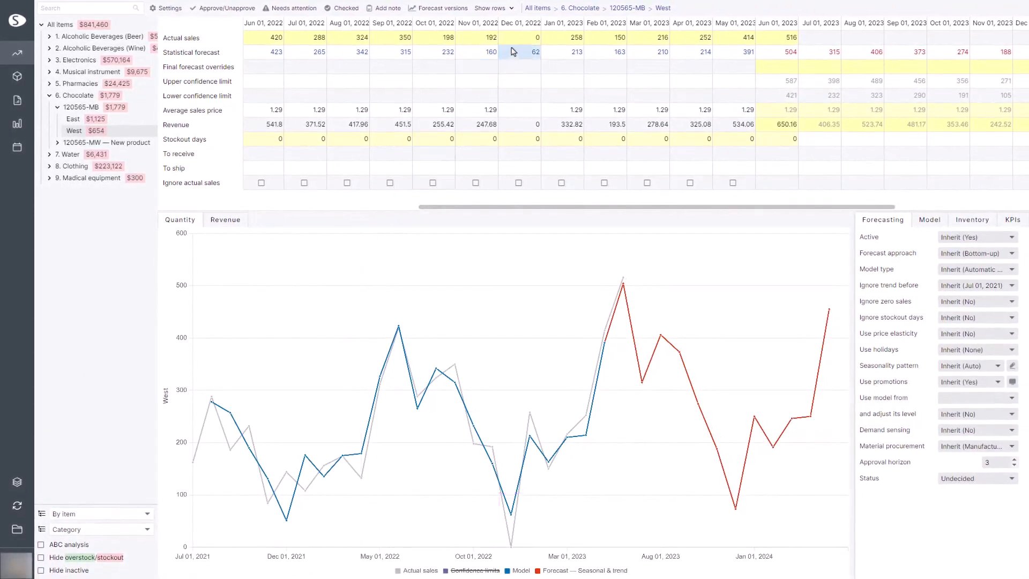
{"action": "key", "text": "Return"}
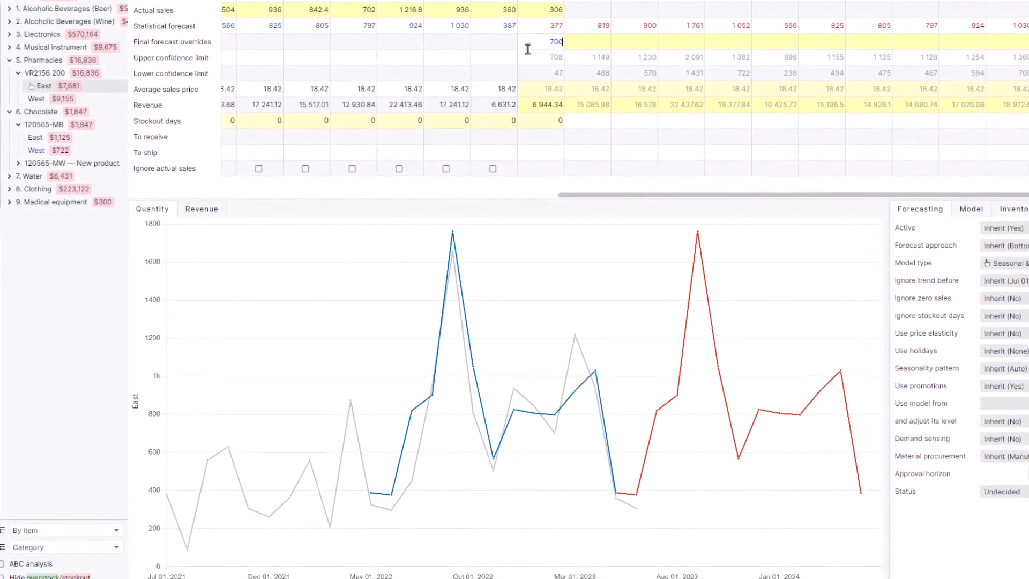
Enter final forecast overrides of 700, 900, 1200 and 2000 in consecutive months for East of Pharmacies item VR2156 200
{"action": "key", "text": "Return"}
{"action": "left_click", "coordinate": [571, 48]}
{"action": "type", "text": "900"}
{"action": "key", "text": "Return"}
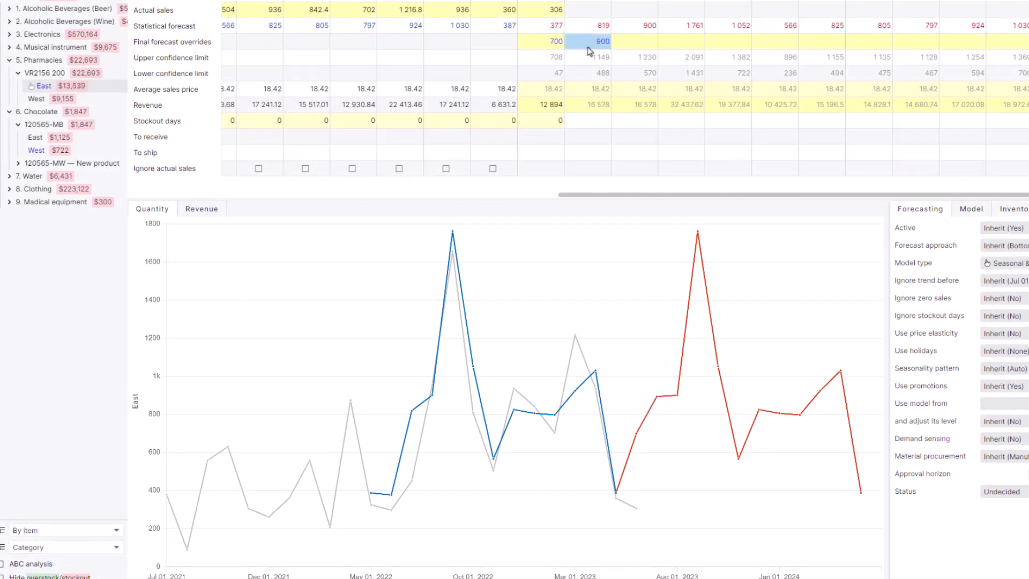
{"action": "left_click", "coordinate": [619, 49]}
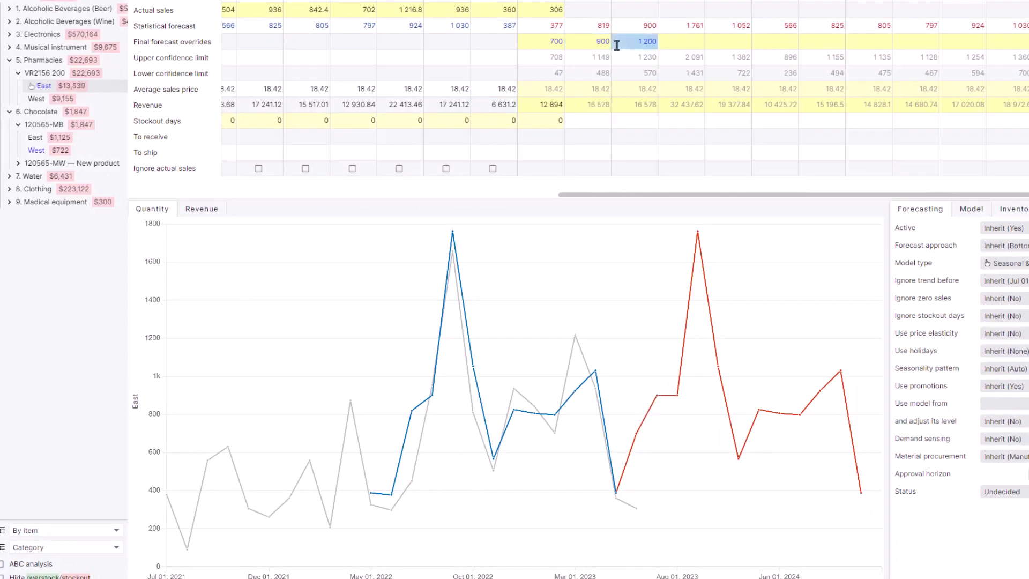
{"action": "type", "text": "1200"}
{"action": "key", "text": "Return"}
{"action": "left_click", "coordinate": [663, 49]}
{"action": "type", "text": "2000"}
{"action": "key", "text": "Return"}
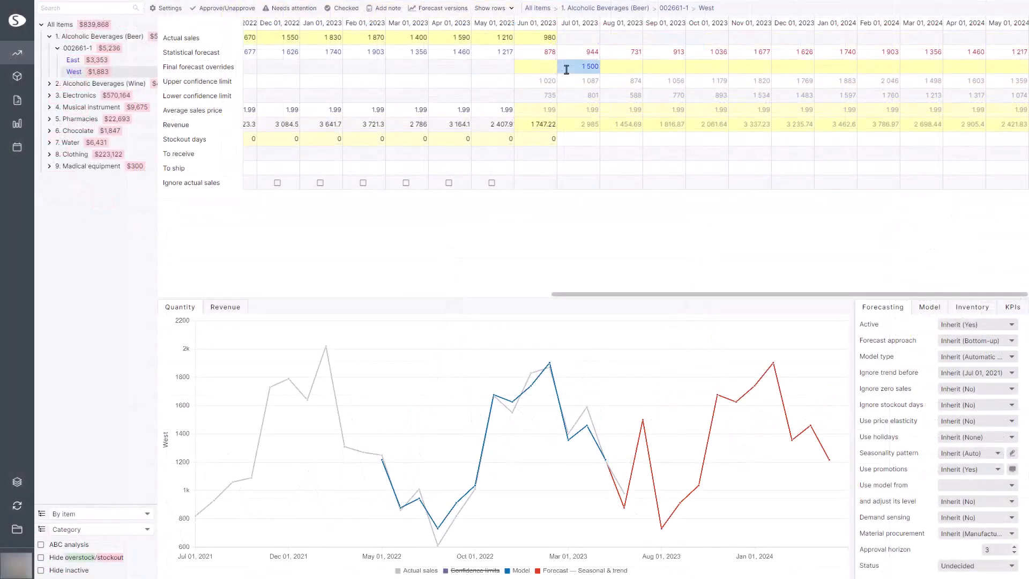
Attach the note "Promotion." to the July 2023 final forecast override of West for item 002661-1
{"action": "left_click", "coordinate": [397, 9]}
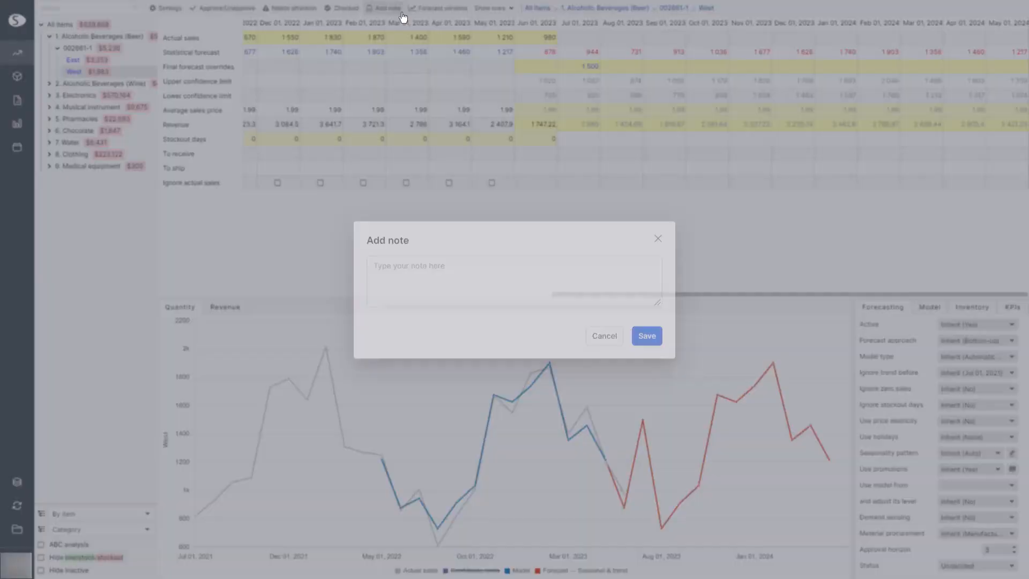
{"action": "left_click", "coordinate": [436, 268]}
{"action": "type", "text": "Promotion."}
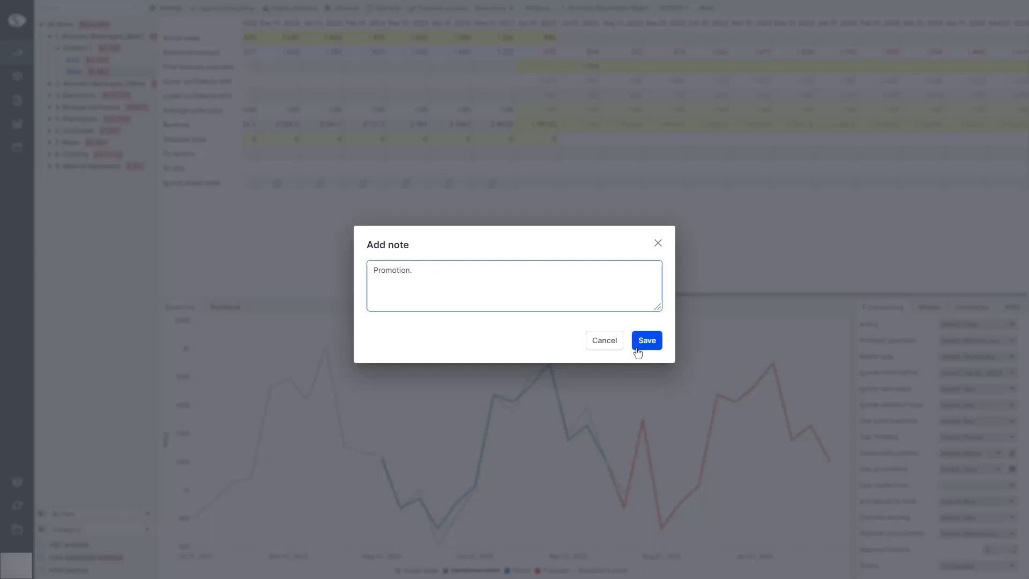
{"action": "left_click", "coordinate": [646, 341]}
Check the note on the July 2023 final forecast override of West for item 002661-1 and delete that override
{"action": "mouse_move", "coordinate": [581, 72]}
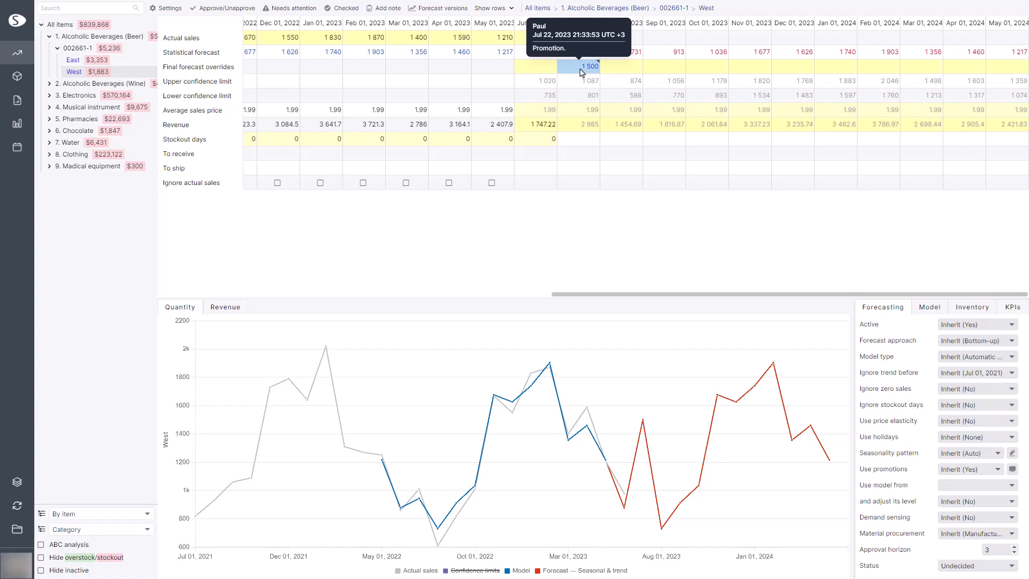
{"action": "key", "text": "Delete"}
{"action": "left_click", "coordinate": [473, 99]}
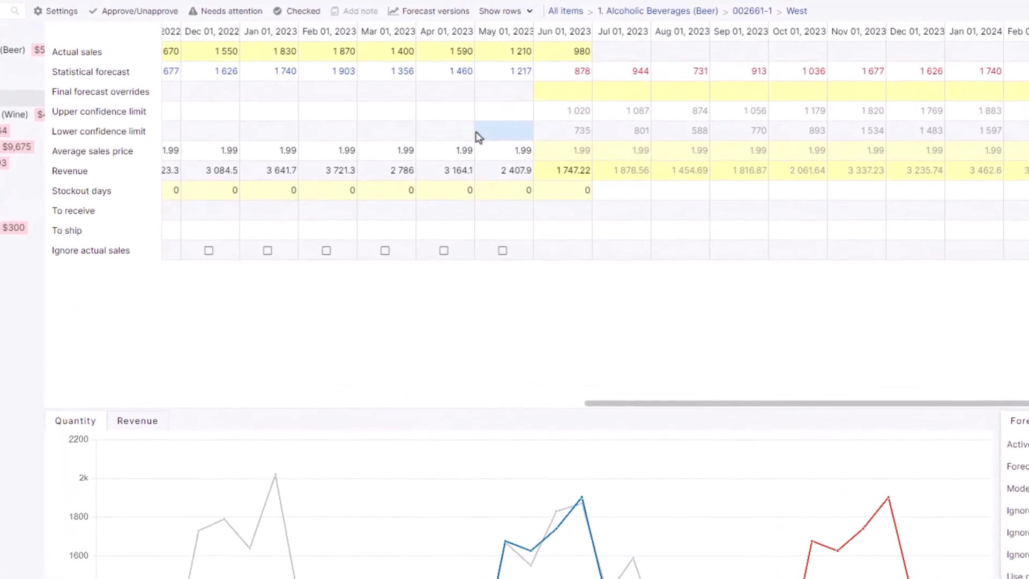
Add the forecast versions Sales department, Promo department and Procurement department, and select the June 2023 final forecast override cell
{"action": "left_click", "coordinate": [440, 54]}
{"action": "left_click", "coordinate": [429, 16]}
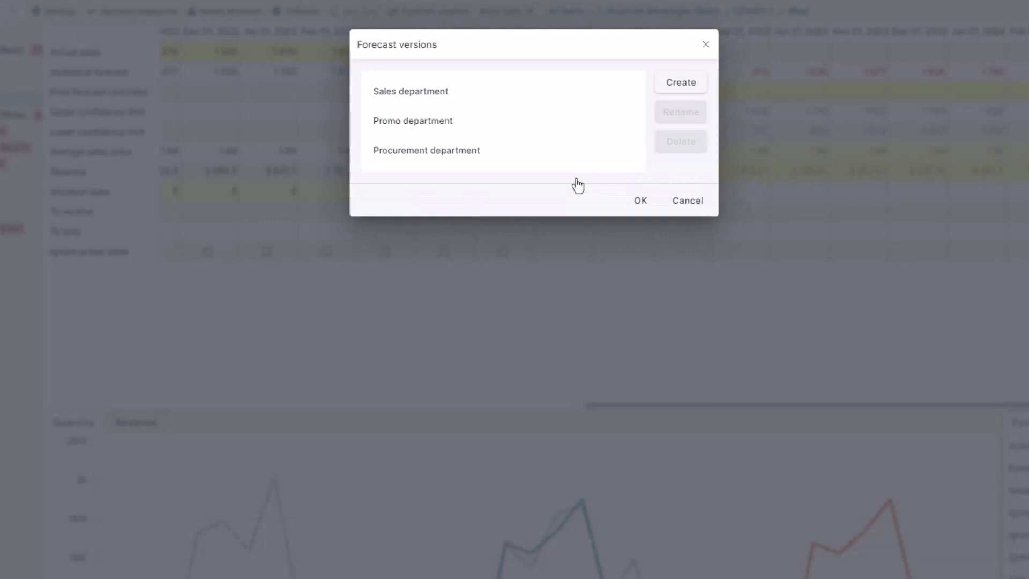
{"action": "left_click", "coordinate": [625, 205]}
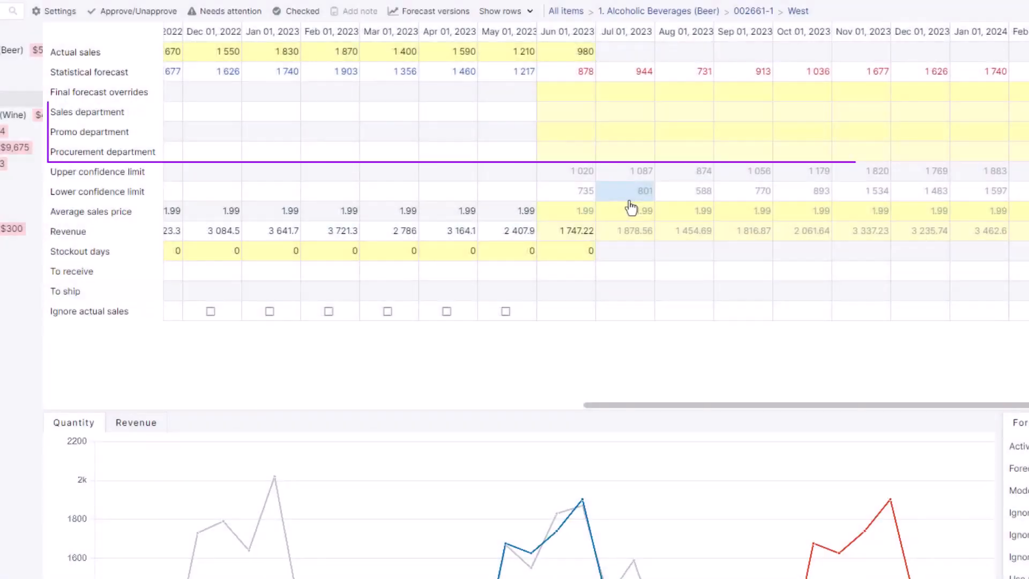
{"action": "left_click", "coordinate": [584, 93]}
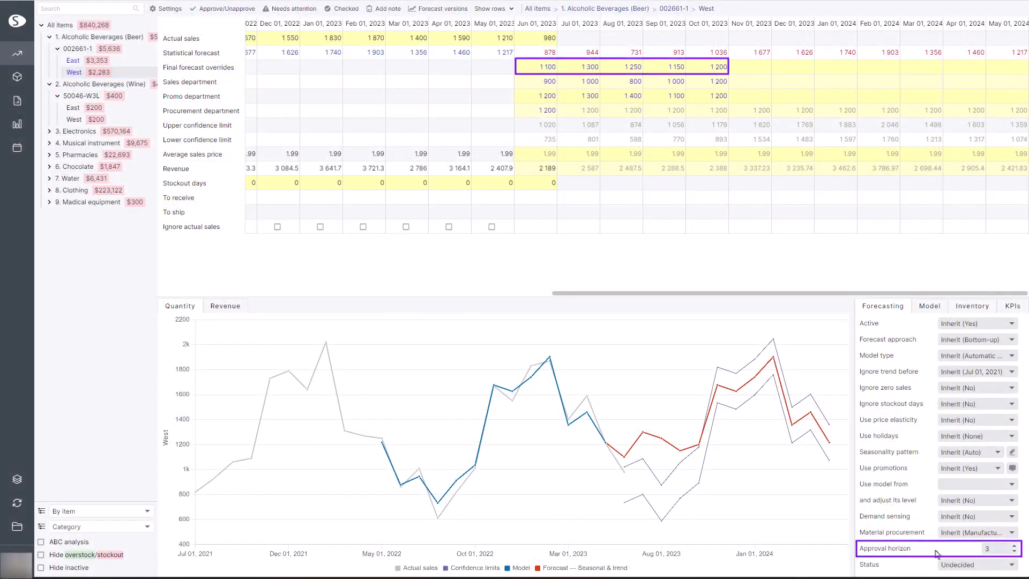
Set the approval horizon of West for item 002661-1 to 5 and approve its forecast
{"action": "type", "text": "5"}
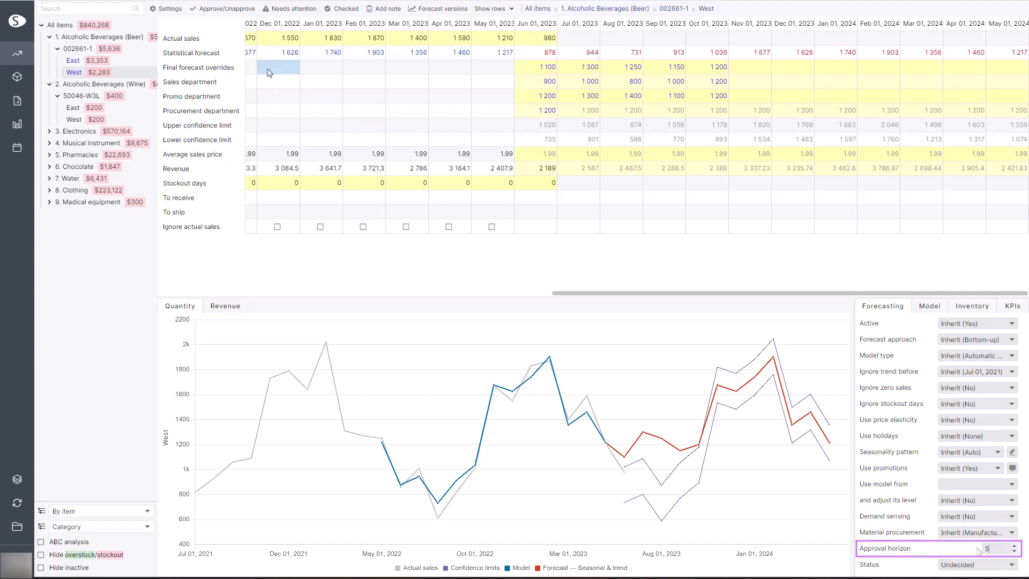
{"action": "left_click", "coordinate": [231, 10]}
Mark beer item 002661-1 as Checked and wine item 50046-W3L as Needs attention
{"action": "left_click", "coordinate": [140, 48]}
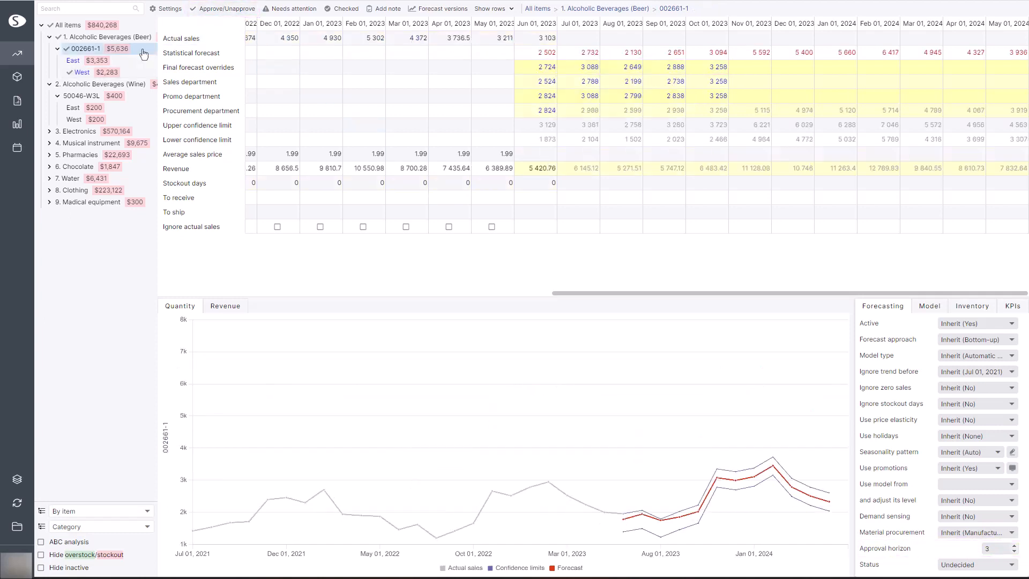
{"action": "left_click", "coordinate": [326, 11]}
{"action": "left_click", "coordinate": [129, 96]}
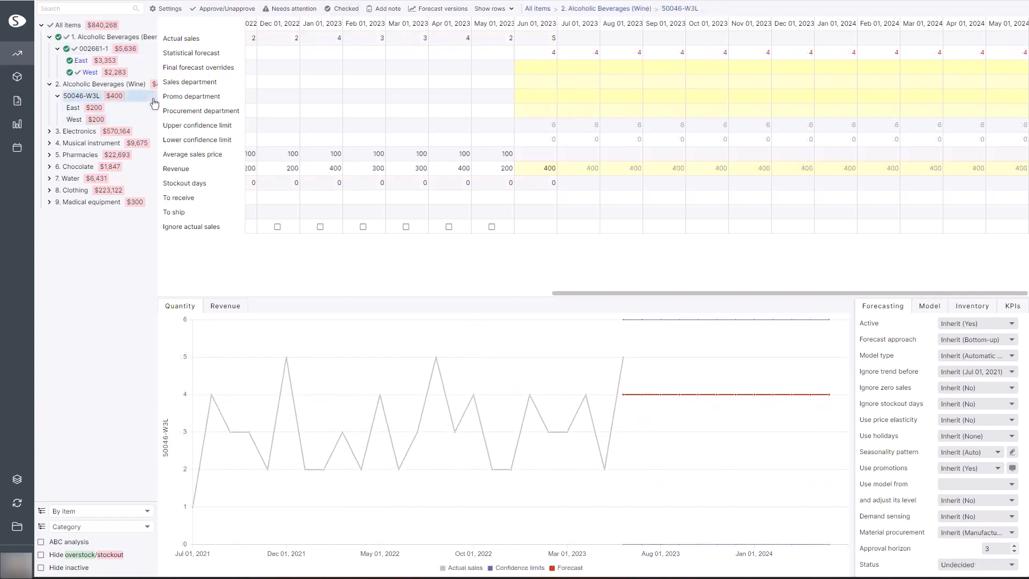
{"action": "left_click", "coordinate": [285, 11]}
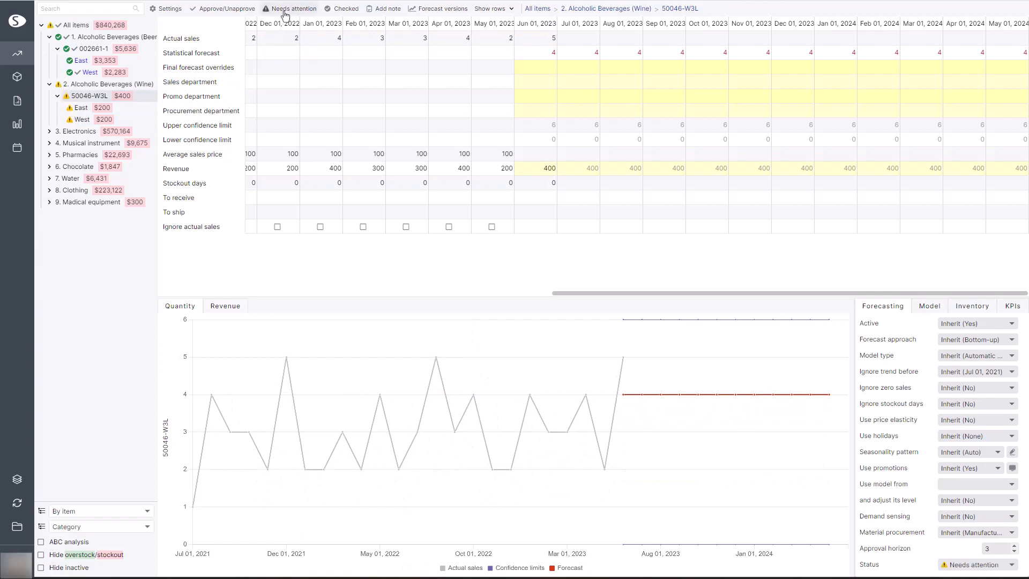